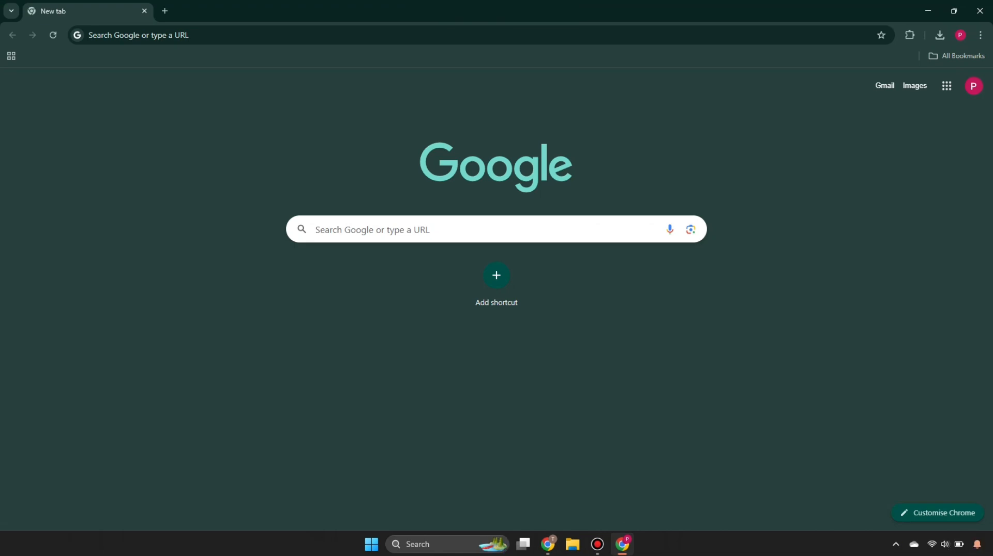
Open the Canva home page in the browser.
{"action": "left_click", "coordinate": [158, 35]}
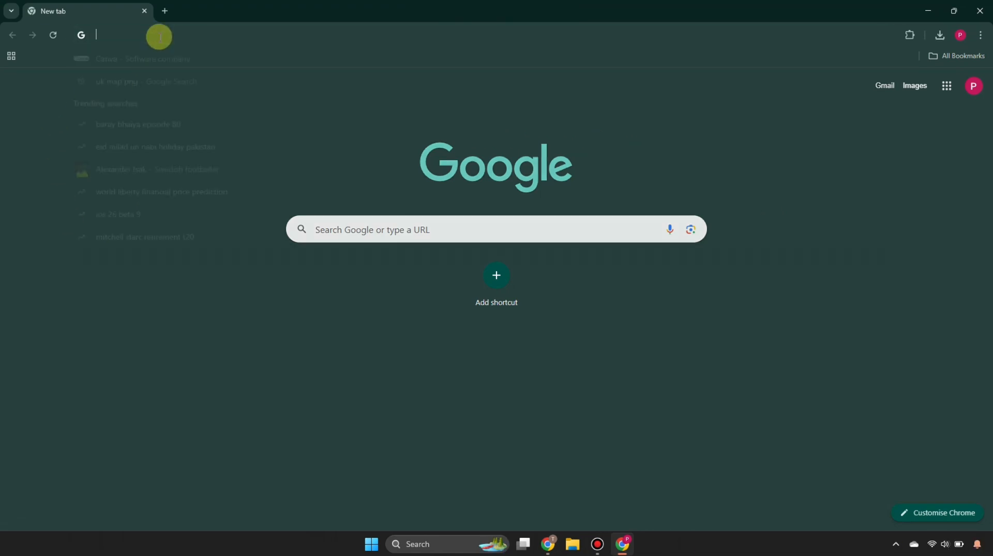
{"action": "type", "text": "canva"}
{"action": "key", "text": "Return"}
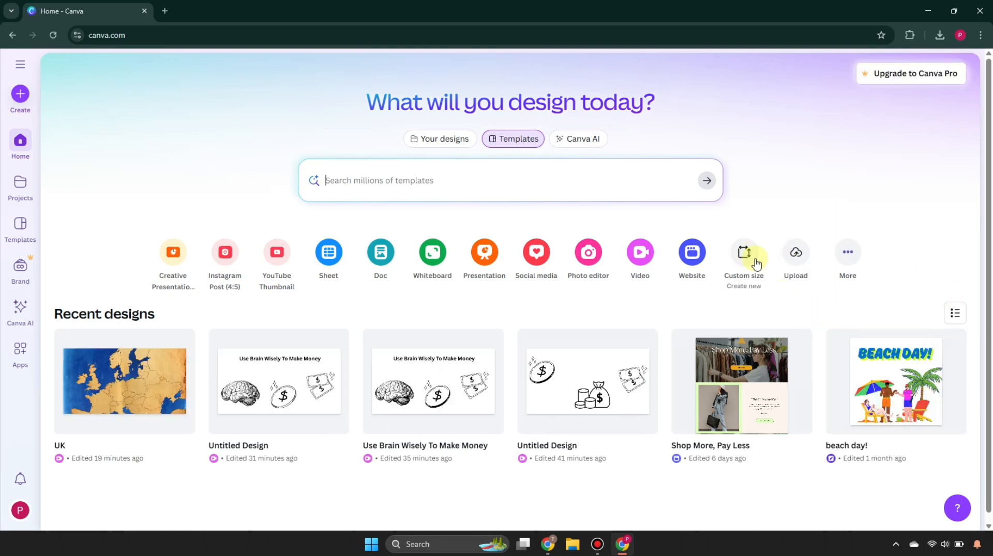
Create a new custom-size design of 1280 × 720 px.
{"action": "left_click", "coordinate": [754, 255]}
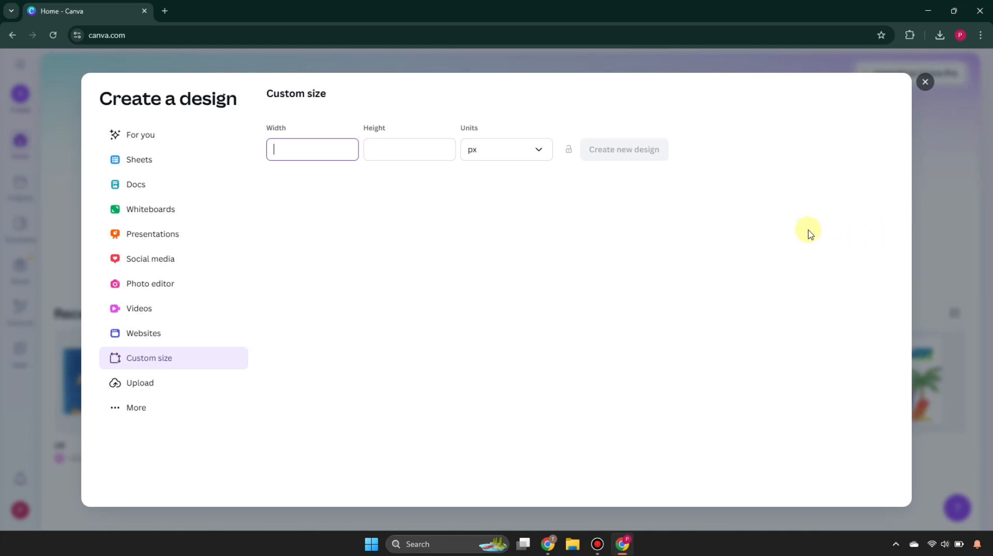
{"action": "left_click", "coordinate": [536, 127]}
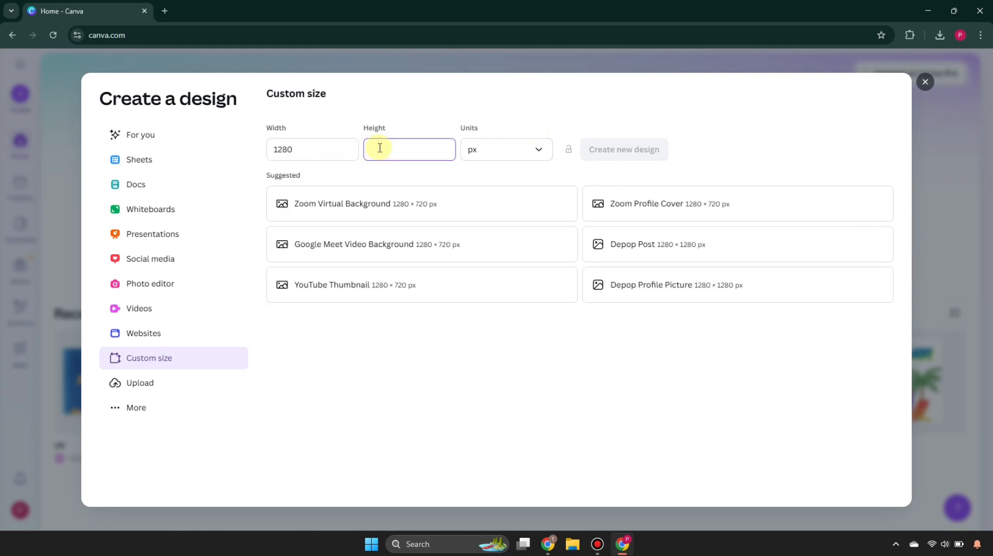
{"action": "type", "text": "720"}
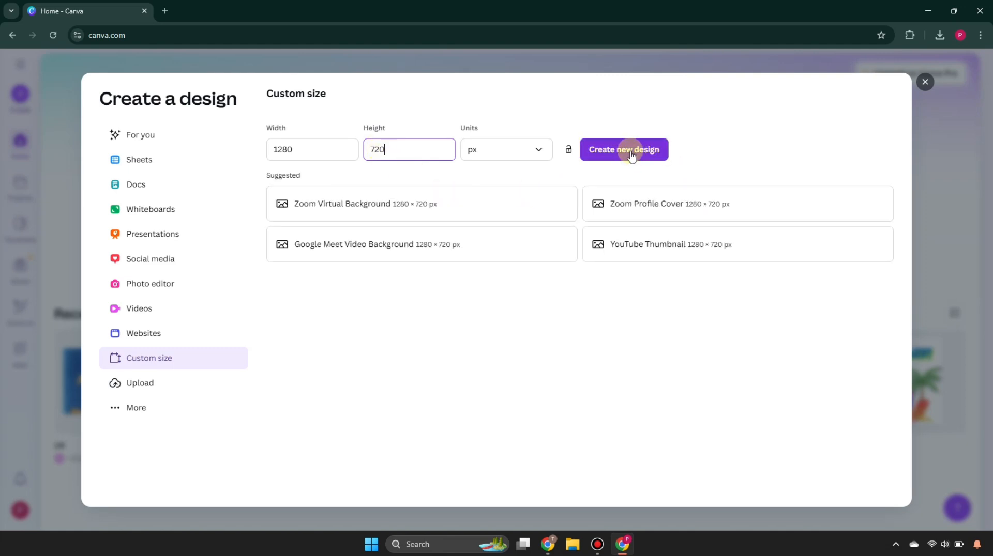
{"action": "left_click", "coordinate": [632, 155]}
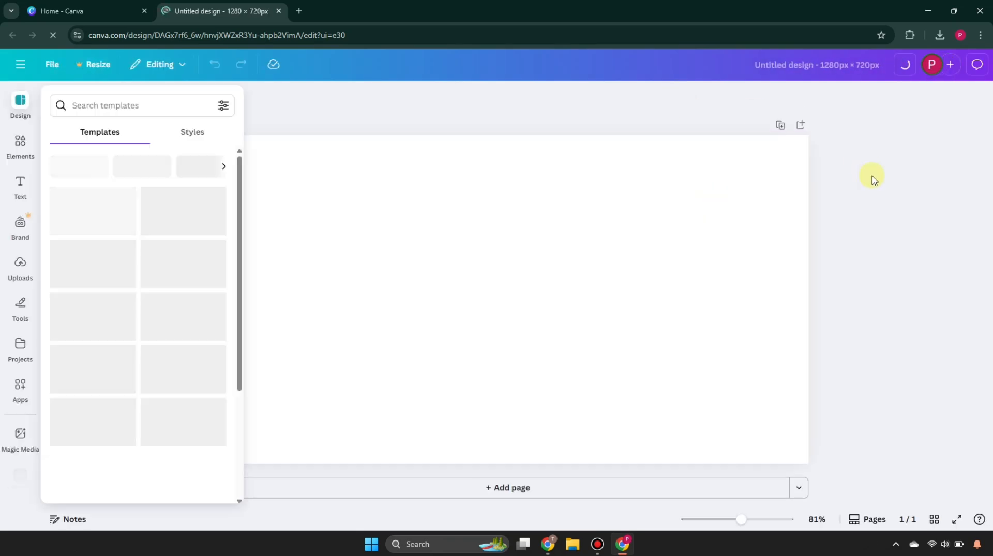
Search the photo elements for "nature", add the mountain lake photo, and resize and crop it to fill page 1.
{"action": "left_click", "coordinate": [18, 147]}
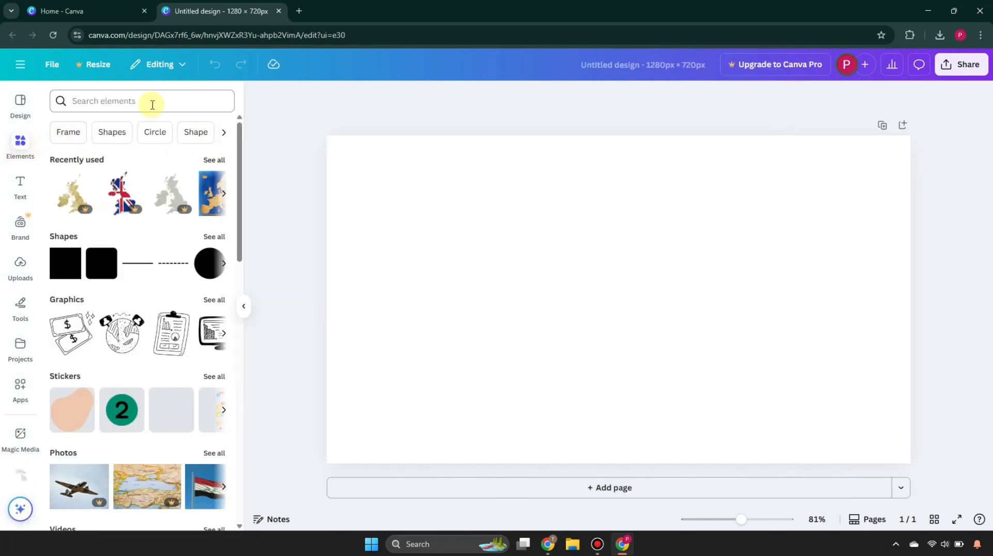
{"action": "left_click", "coordinate": [152, 105]}
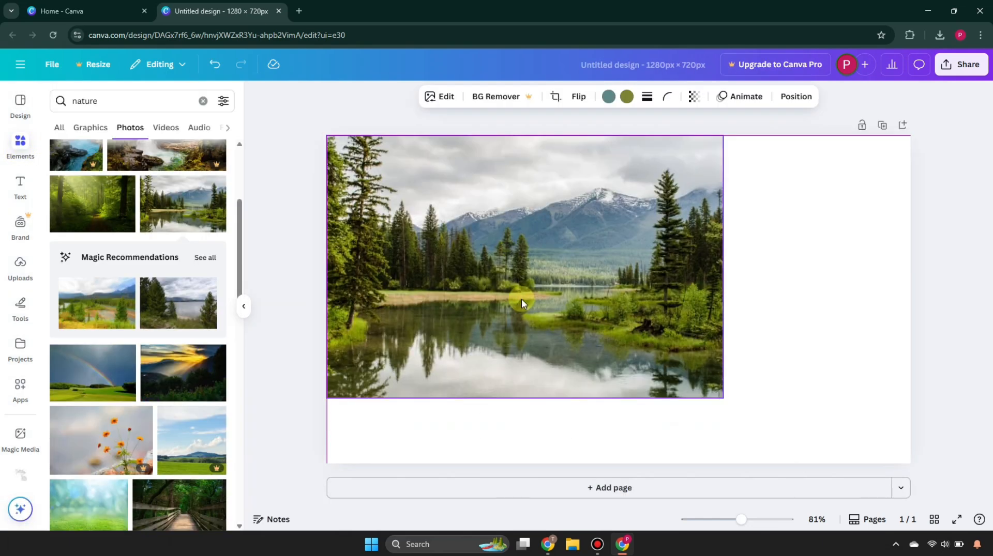
{"action": "left_click_drag", "start_coordinate": [720, 395], "coordinate": [942, 472]}
{"action": "scroll", "coordinate": [849, 481], "scroll_direction": "down", "scroll_amount": 1}
{"action": "left_click_drag", "start_coordinate": [623, 511], "coordinate": [623, 463]}
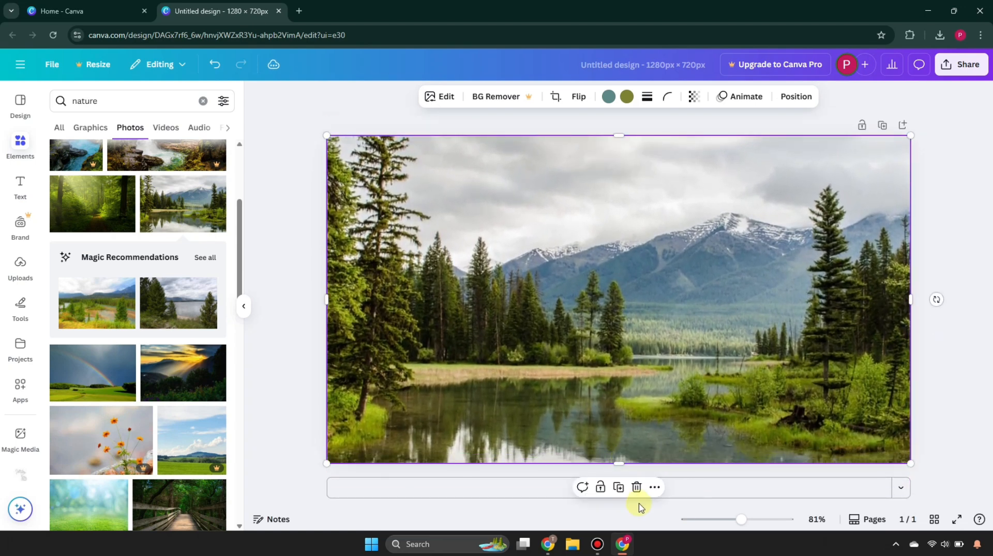
Add a second page and fill it with the photo of the woman with headphones on a beach, found by searching "woman".
{"action": "left_click", "coordinate": [722, 490]}
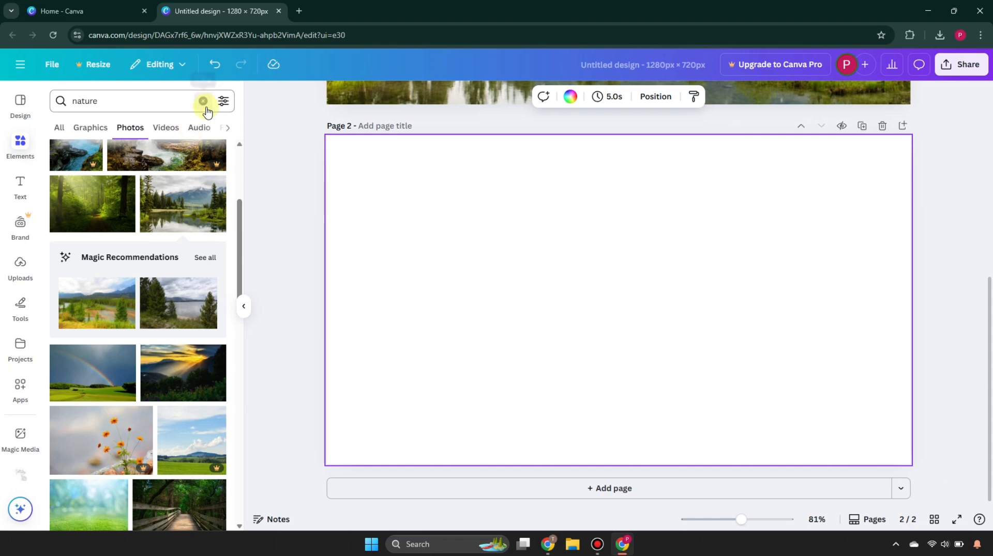
{"action": "left_click", "coordinate": [203, 101]}
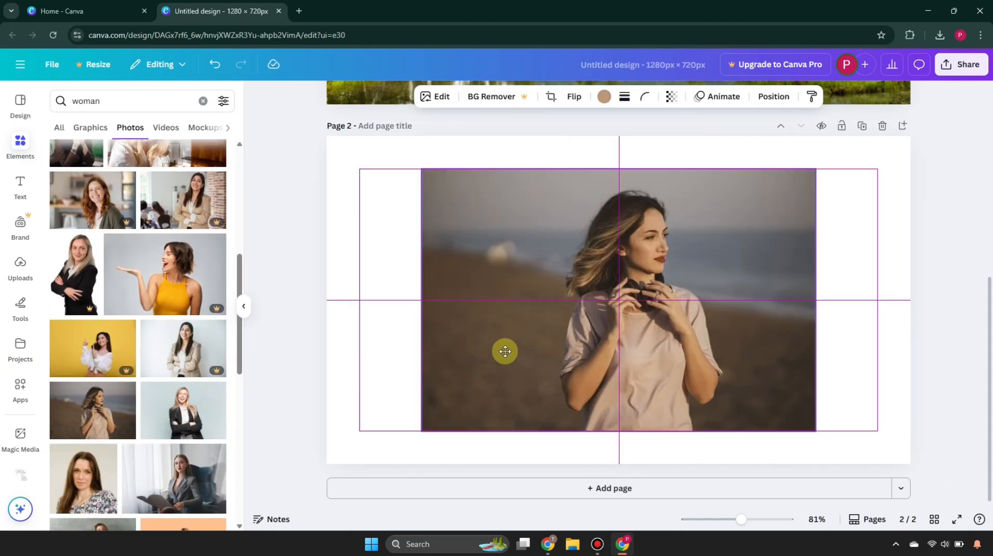
{"action": "left_click_drag", "start_coordinate": [505, 350], "coordinate": [415, 327]}
{"action": "left_click_drag", "start_coordinate": [724, 405], "coordinate": [936, 493]}
{"action": "scroll", "coordinate": [774, 426], "scroll_direction": "down", "scroll_amount": 1}
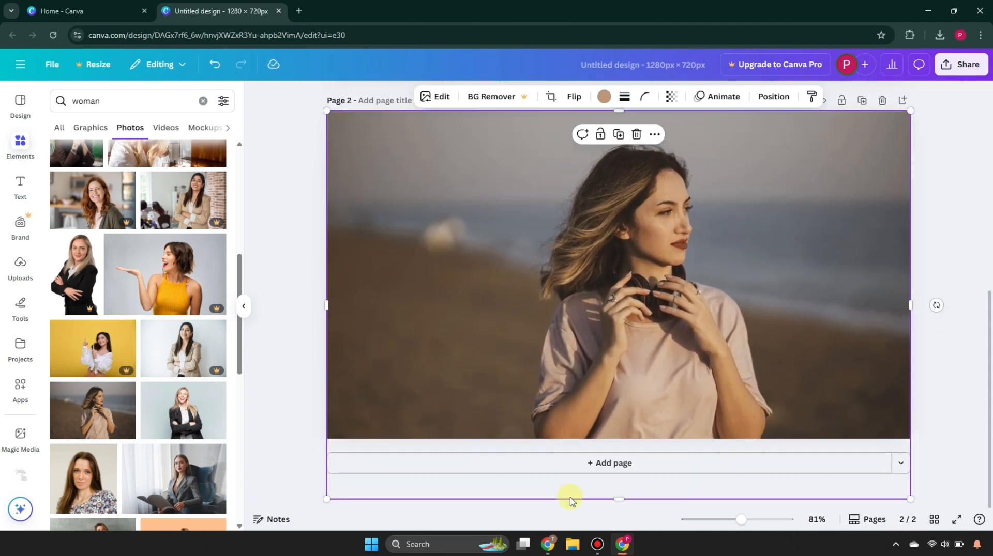
{"action": "left_click_drag", "start_coordinate": [613, 503], "coordinate": [616, 470]}
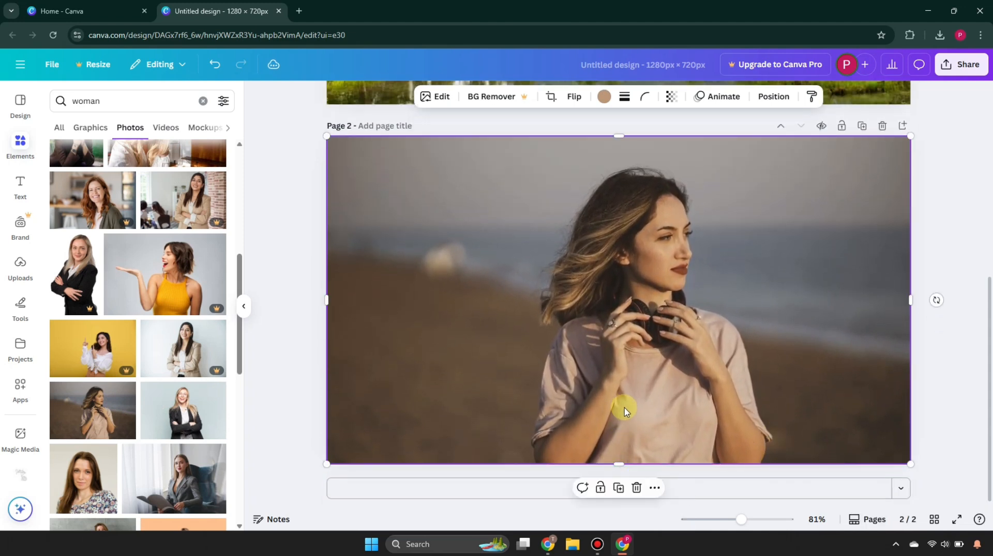
Shift the woman's photo to the right on page 2, leaving a blank strip along the page's left edge.
{"action": "left_click_drag", "start_coordinate": [625, 405], "coordinate": [685, 410]}
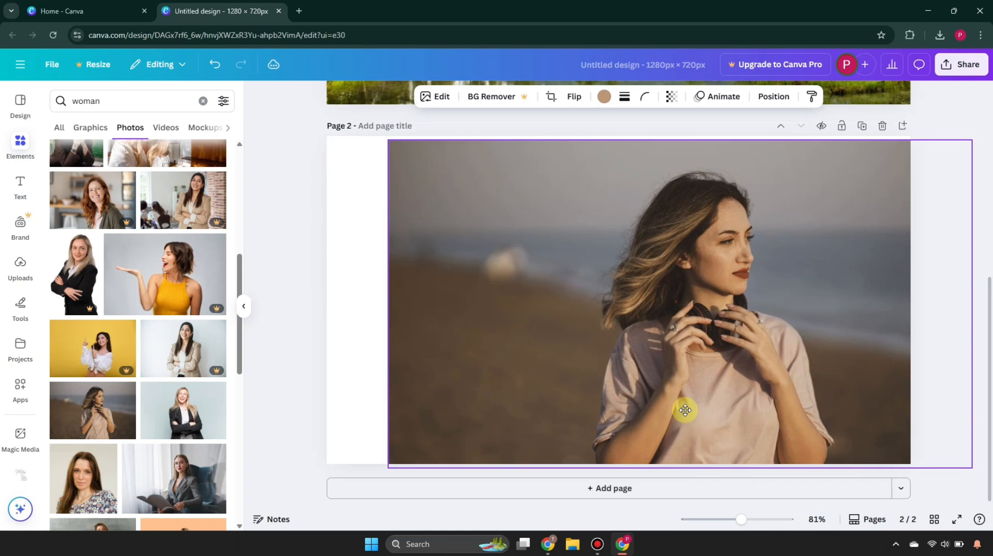
{"action": "left_click_drag", "start_coordinate": [685, 410], "coordinate": [683, 409]}
{"action": "left_click", "coordinate": [295, 294]}
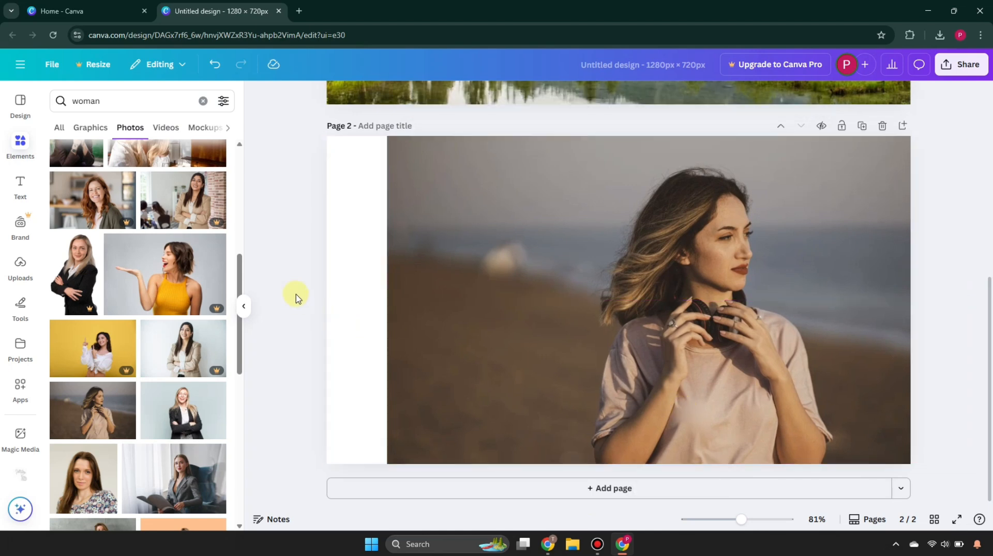
Search the elements for "white shadow" and add a free white gradient graphic to the lake photo on page 1.
{"action": "scroll", "coordinate": [308, 300], "scroll_direction": "up", "scroll_amount": 5}
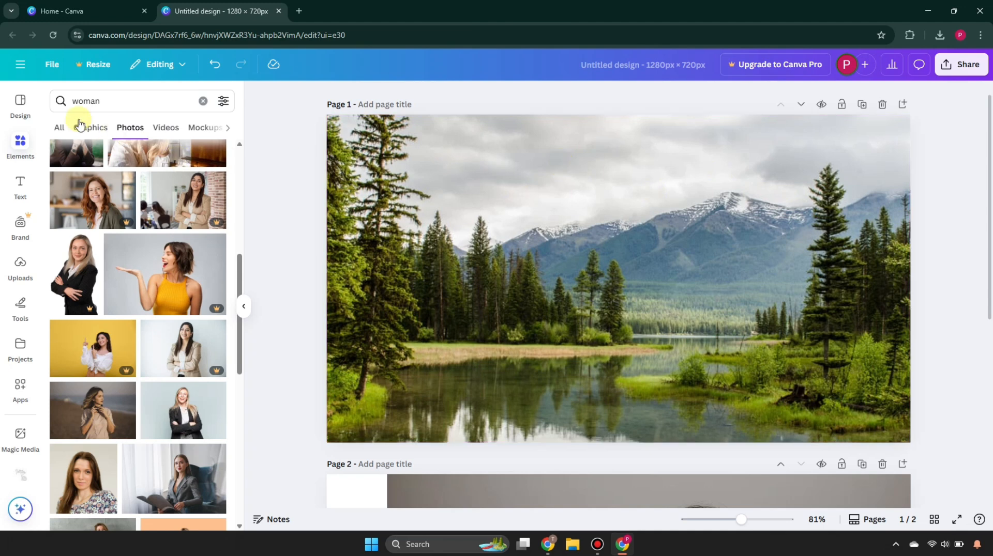
{"action": "left_click", "coordinate": [204, 101]}
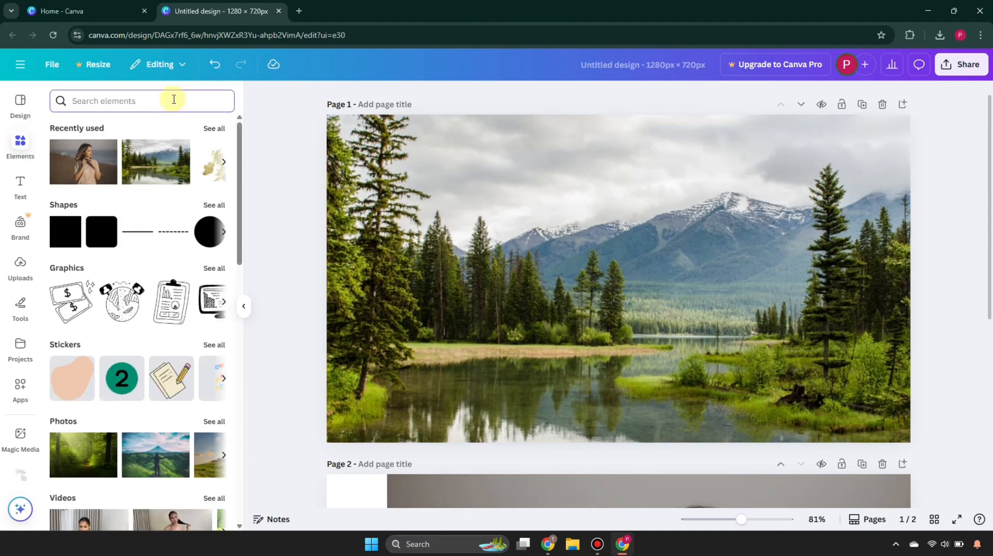
{"action": "type", "text": "white sha"}
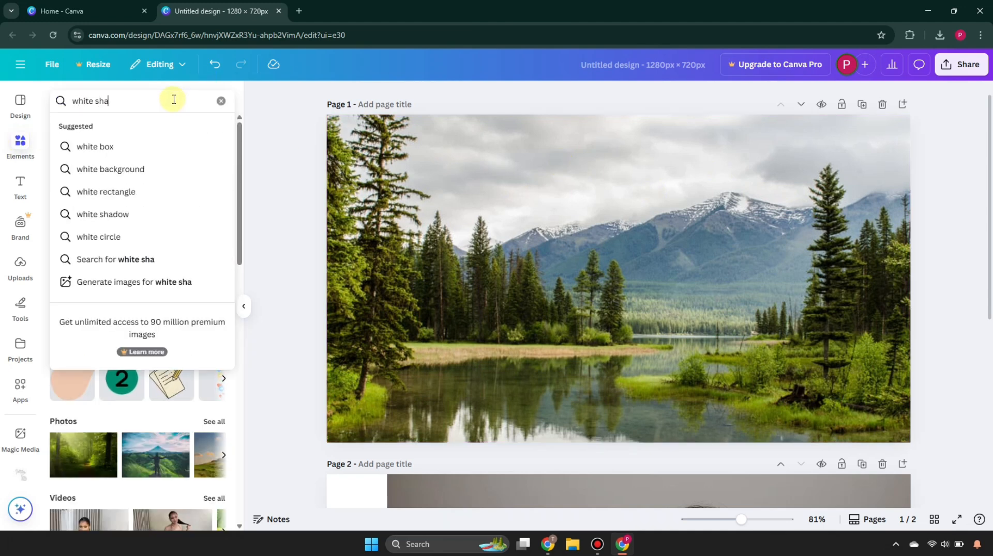
{"action": "type", "text": "dow"}
{"action": "key", "text": "Return"}
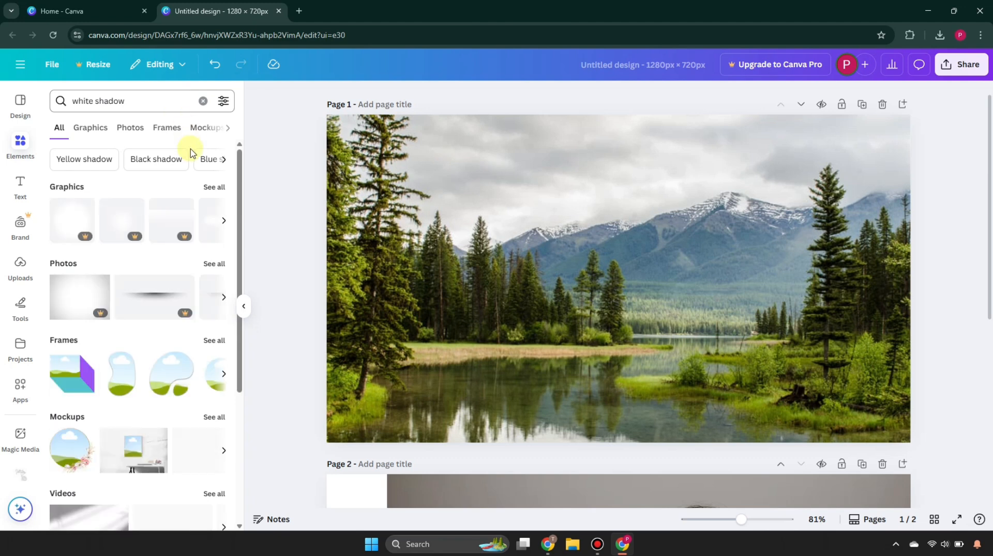
{"action": "left_click", "coordinate": [223, 190]}
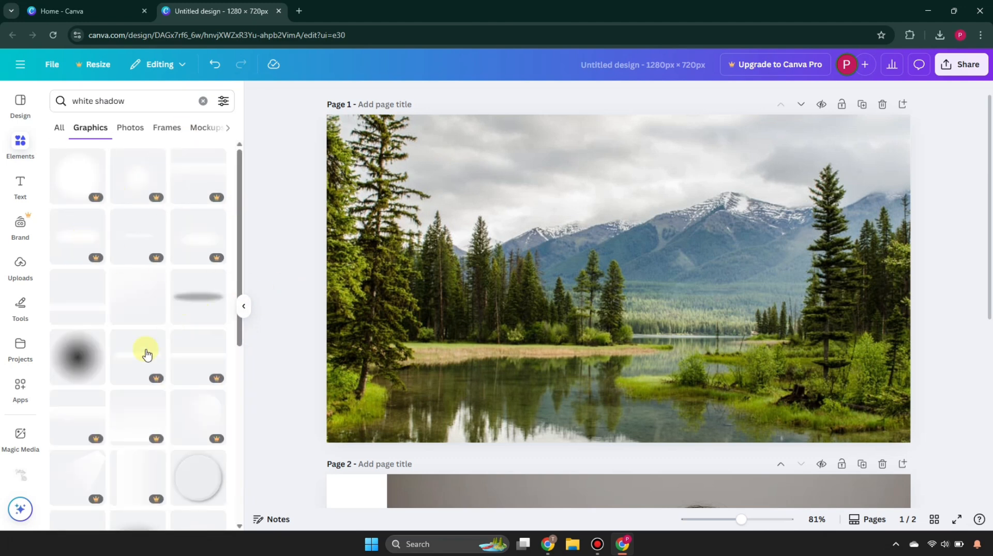
{"action": "left_click", "coordinate": [76, 305]}
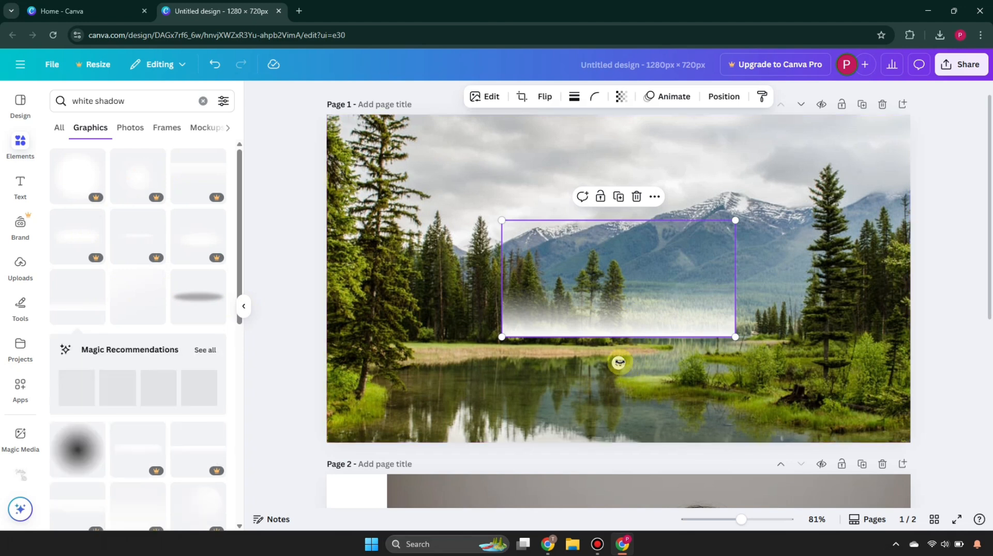
Rotate the white gradient 90° so it fades inward from page 1's right edge, and enlarge it beyond the page's full height.
{"action": "left_click_drag", "start_coordinate": [619, 361], "coordinate": [698, 275]}
{"action": "left_click_drag", "start_coordinate": [672, 301], "coordinate": [888, 261]}
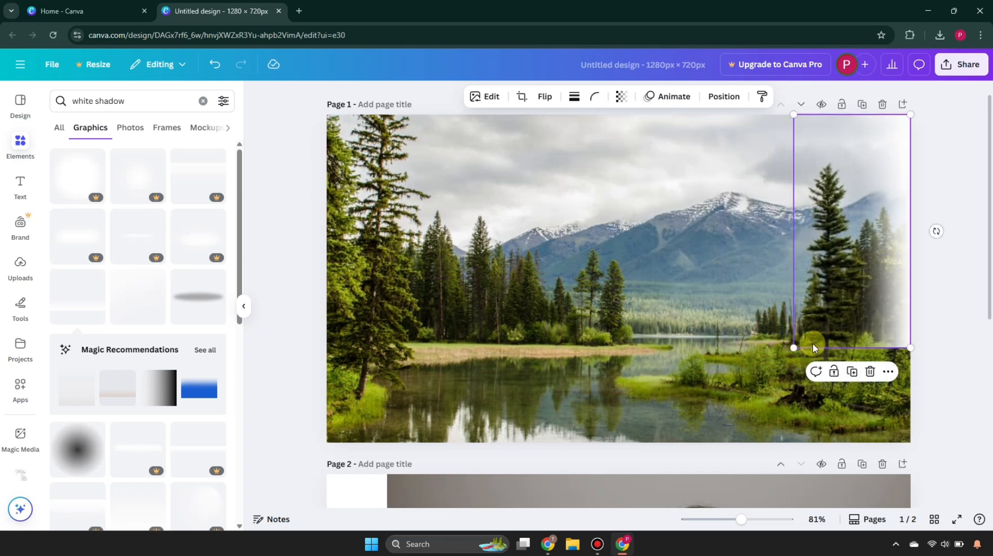
{"action": "left_click_drag", "start_coordinate": [795, 343], "coordinate": [1, 555]}
{"action": "scroll", "coordinate": [412, 310], "scroll_direction": "up", "scroll_amount": 1}
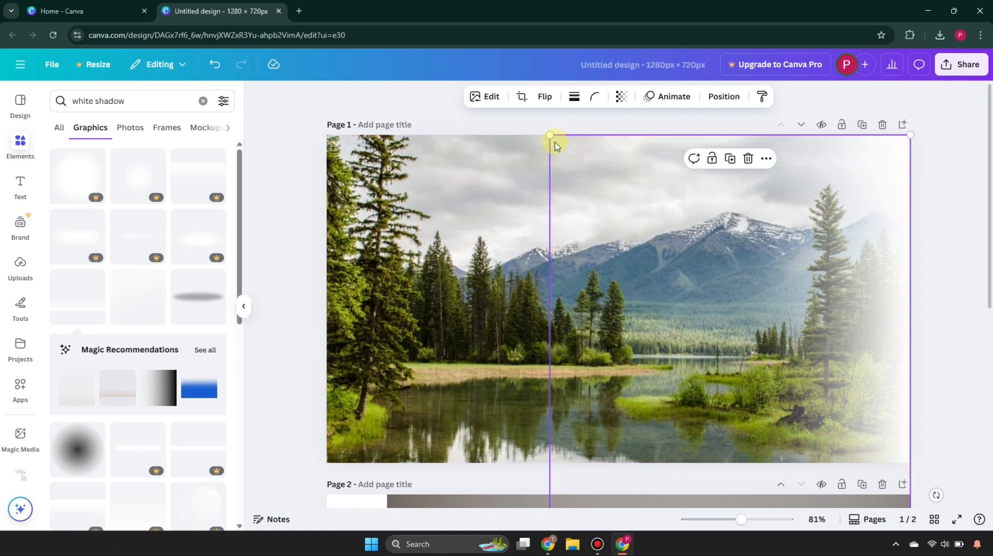
{"action": "left_click_drag", "start_coordinate": [550, 136], "coordinate": [143, 7]}
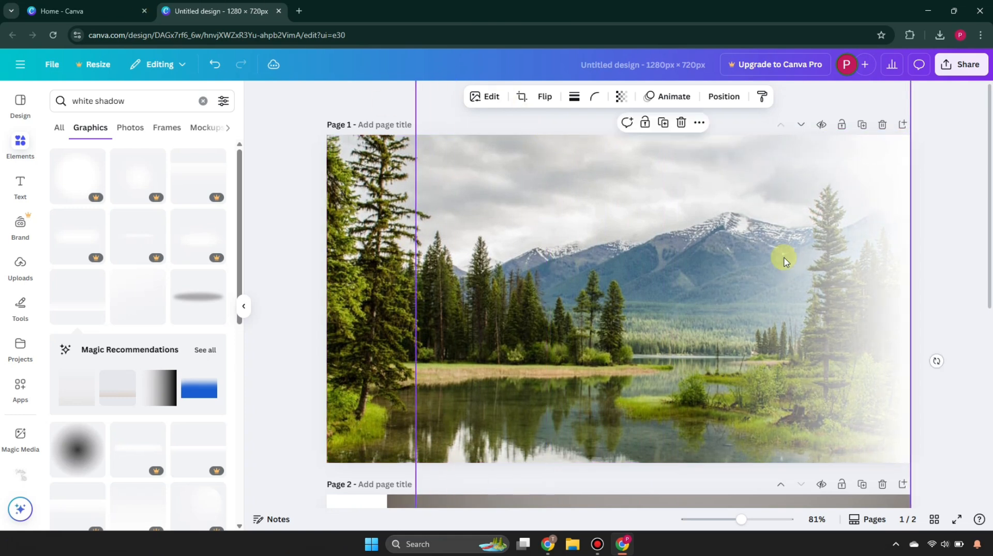
Duplicate the white gradient and shift the copy slightly left so it strengthens the fade at page 1's right edge.
{"action": "left_click", "coordinate": [661, 126]}
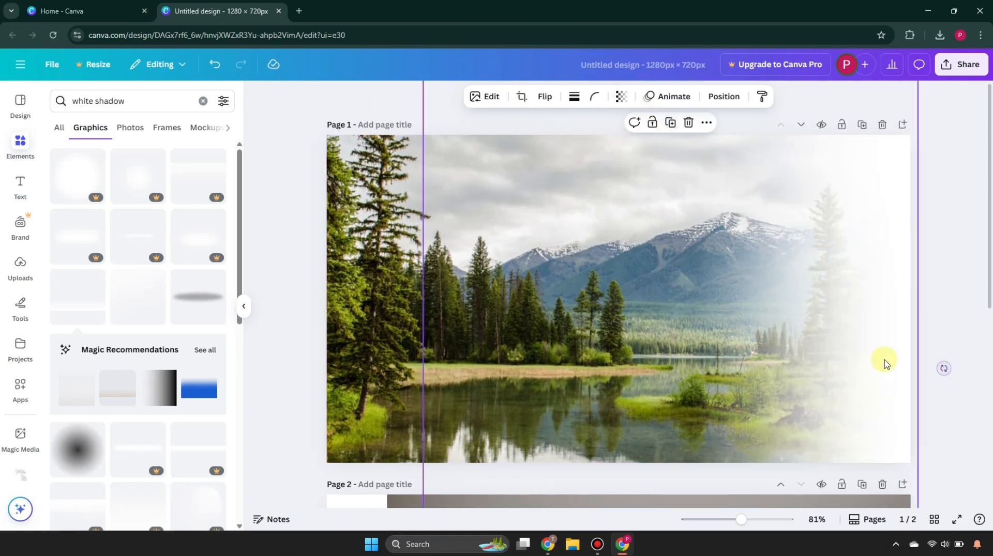
{"action": "left_click_drag", "start_coordinate": [879, 360], "coordinate": [869, 359]}
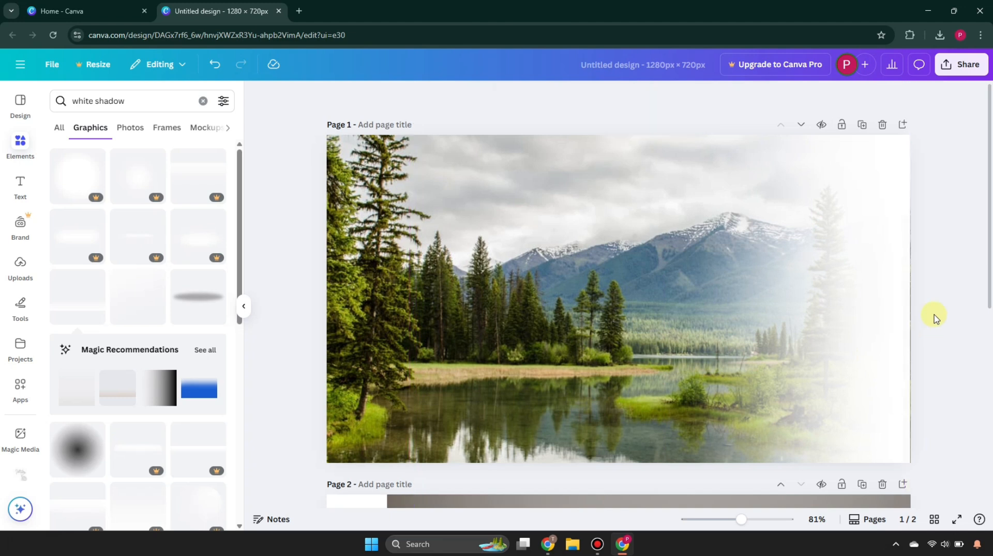
{"action": "left_click_drag", "start_coordinate": [898, 313], "coordinate": [877, 312]}
{"action": "left_click", "coordinate": [927, 307]}
{"action": "left_click", "coordinate": [942, 314]}
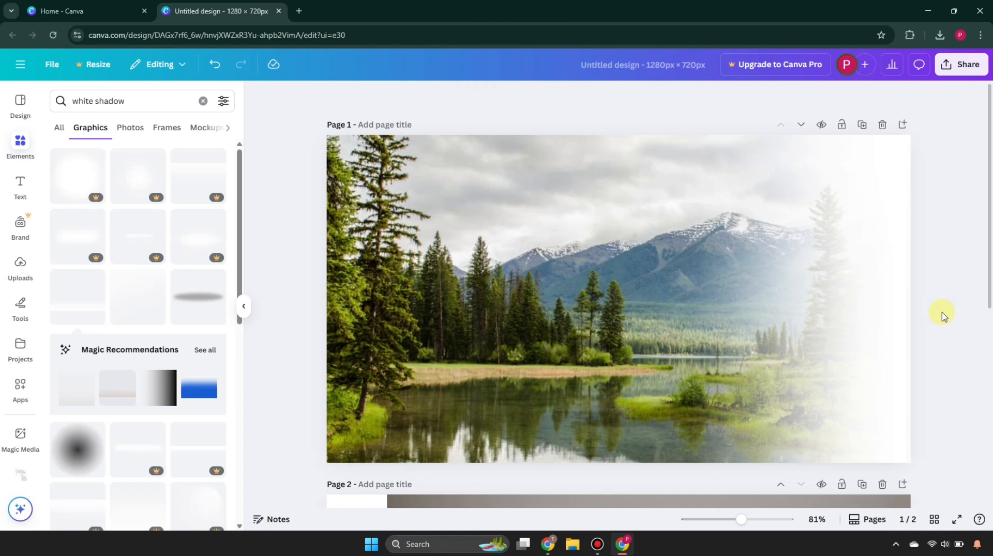
Layer further copies of the white gradient farther inward until the right part of the lake photo fades into solid white.
{"action": "left_click", "coordinate": [854, 302]}
{"action": "left_click", "coordinate": [659, 123]}
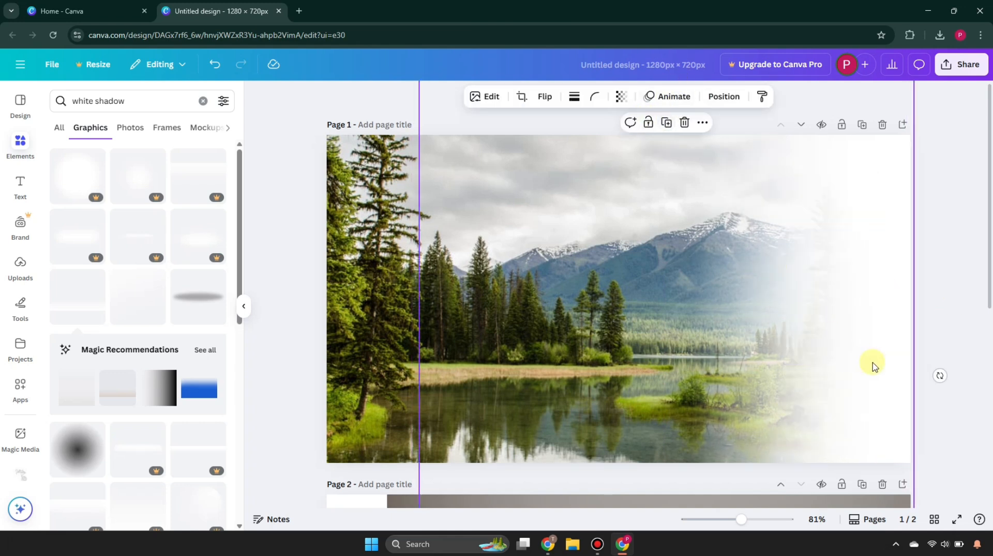
{"action": "left_click_drag", "start_coordinate": [870, 365], "coordinate": [858, 362]}
{"action": "left_click", "coordinate": [910, 197]}
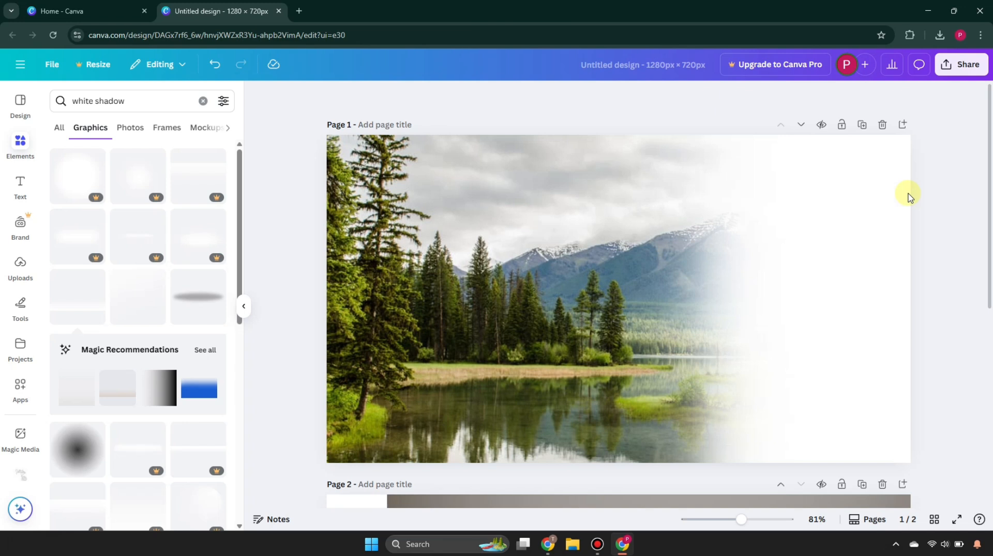
Group all the white gradient copies on page 1 and paste a copy of the group onto page 2.
{"action": "left_click_drag", "start_coordinate": [950, 178], "coordinate": [654, 334]}
{"action": "left_click", "coordinate": [600, 122]}
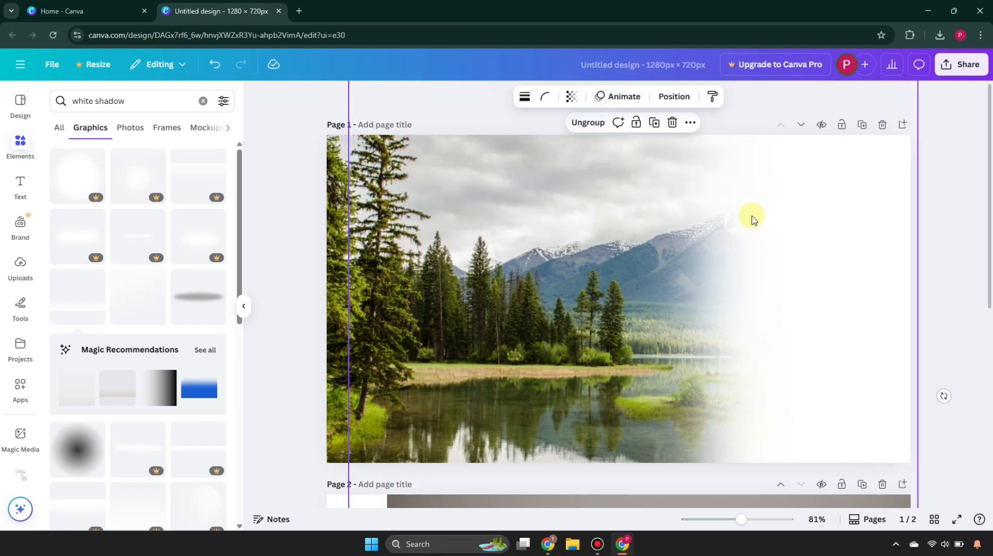
{"action": "right_click", "coordinate": [779, 227]}
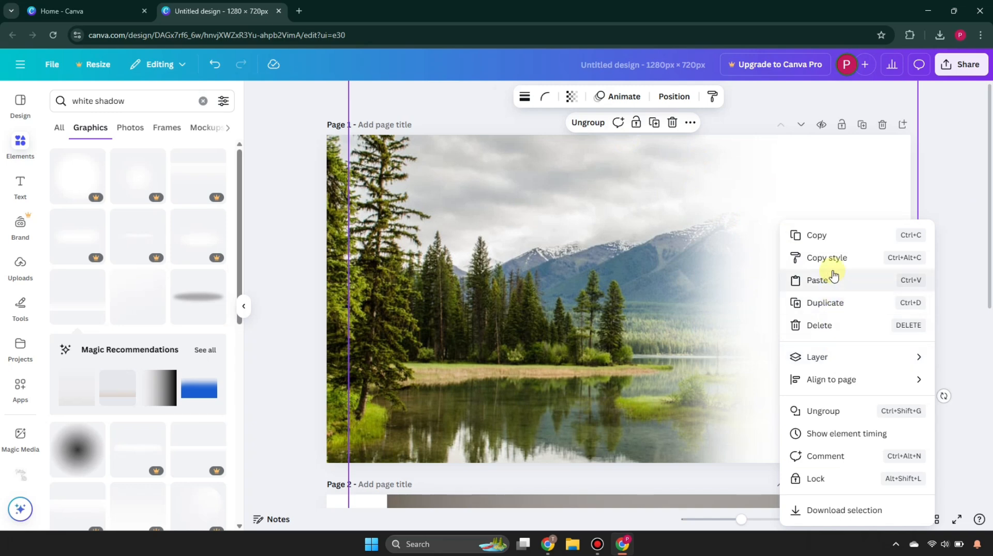
{"action": "left_click", "coordinate": [822, 235]}
{"action": "scroll", "coordinate": [797, 268], "scroll_direction": "down", "scroll_amount": 8}
{"action": "scroll", "coordinate": [667, 290], "scroll_direction": "up", "scroll_amount": 2}
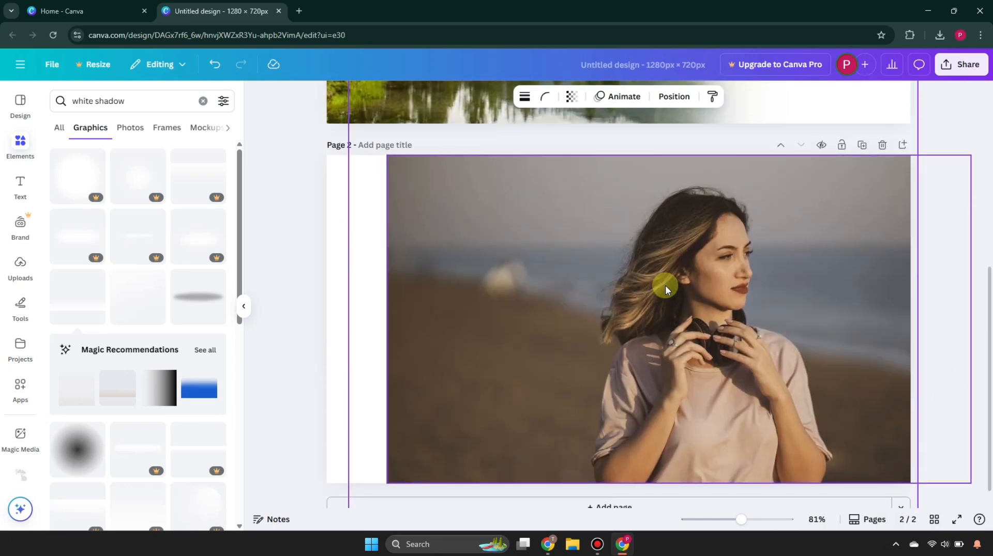
{"action": "key", "text": "ctrl+v"}
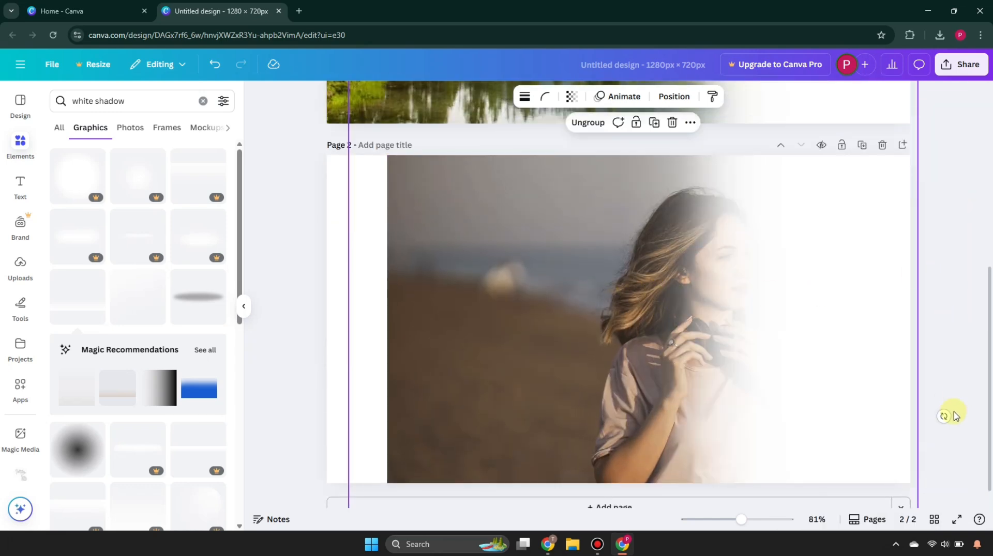
Rotate the pasted gradient group 180° and align it with page 2's left edge so the woman's photo fades out there.
{"action": "left_click_drag", "start_coordinate": [939, 418], "coordinate": [393, 403]}
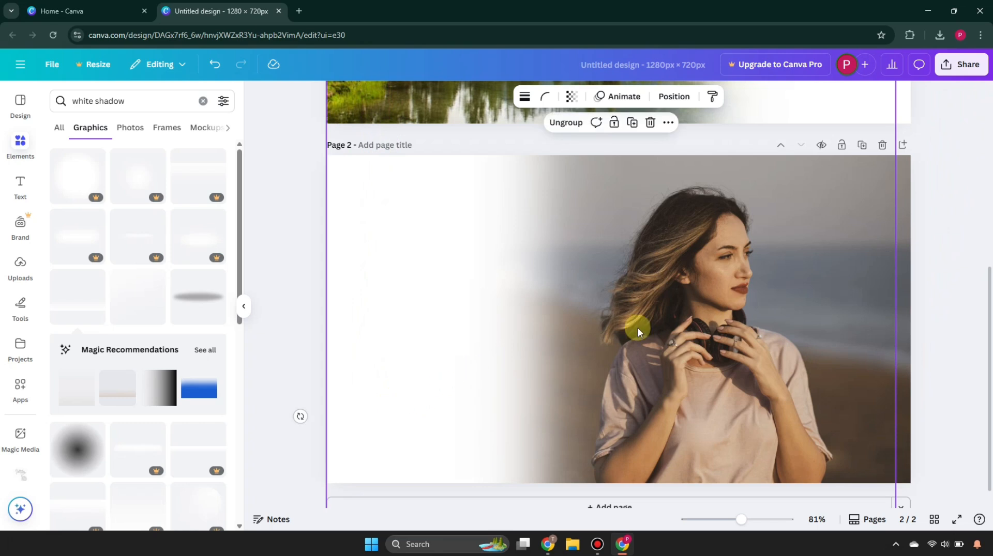
{"action": "scroll", "coordinate": [776, 300], "scroll_direction": "up", "scroll_amount": 5}
{"action": "scroll", "coordinate": [954, 282], "scroll_direction": "up", "scroll_amount": 2}
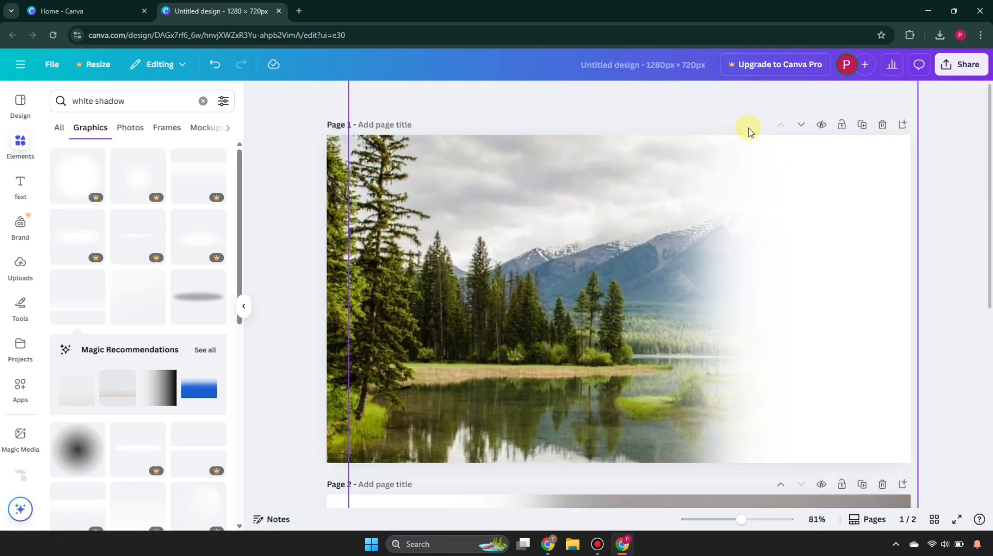
Set up a PNG download of the design that includes only page 1.
{"action": "left_click", "coordinate": [960, 66]}
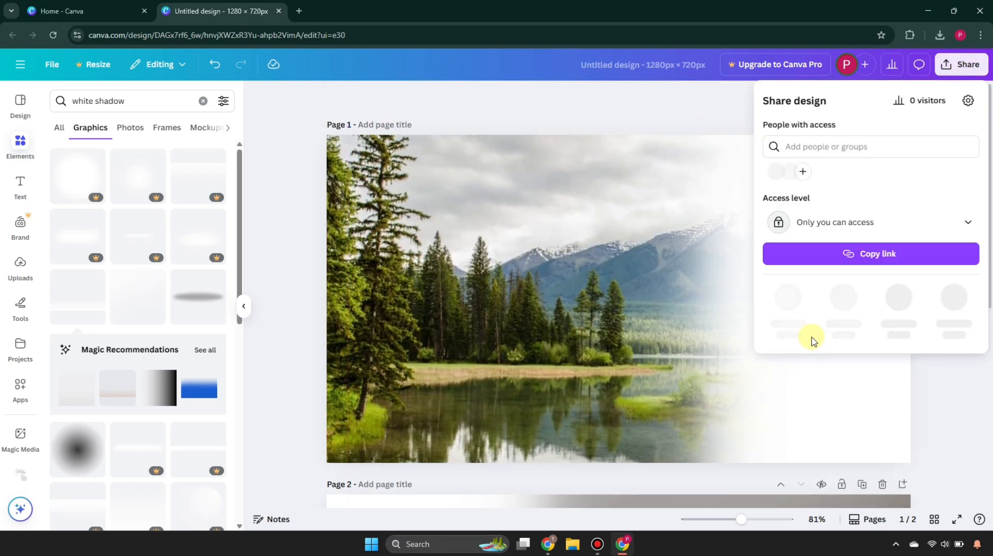
{"action": "left_click", "coordinate": [783, 293]}
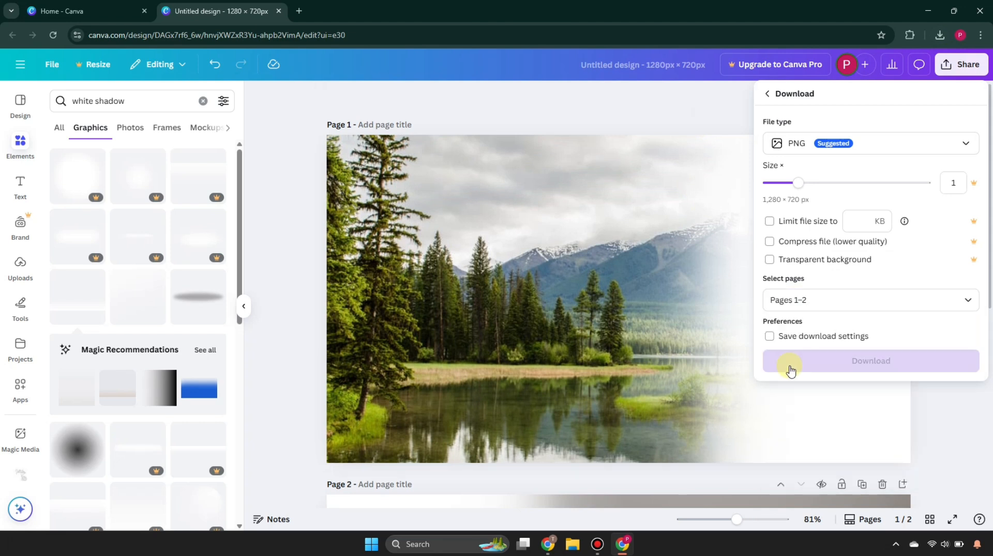
{"action": "left_click", "coordinate": [833, 299]}
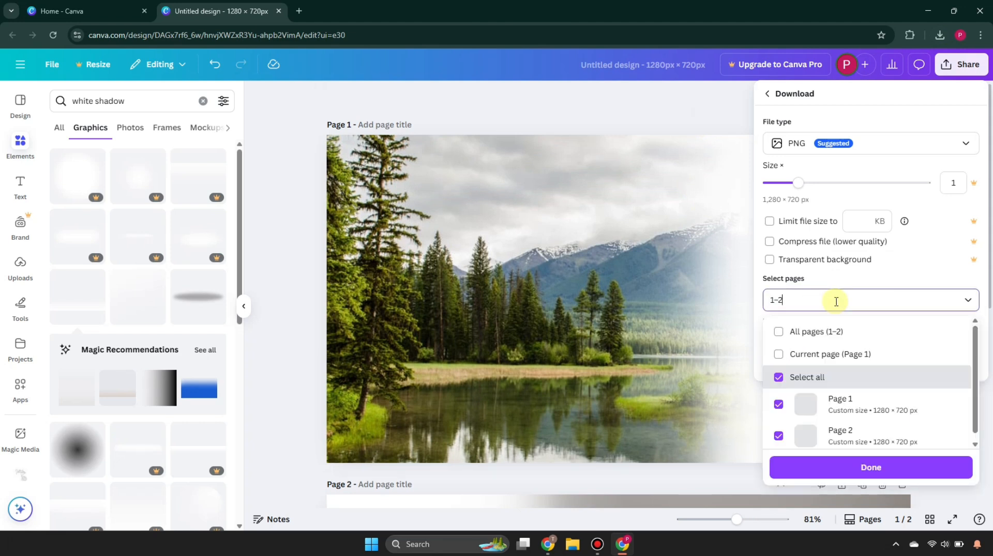
{"action": "left_click", "coordinate": [778, 376]}
{"action": "left_click", "coordinate": [778, 403]}
{"action": "left_click", "coordinate": [835, 475]}
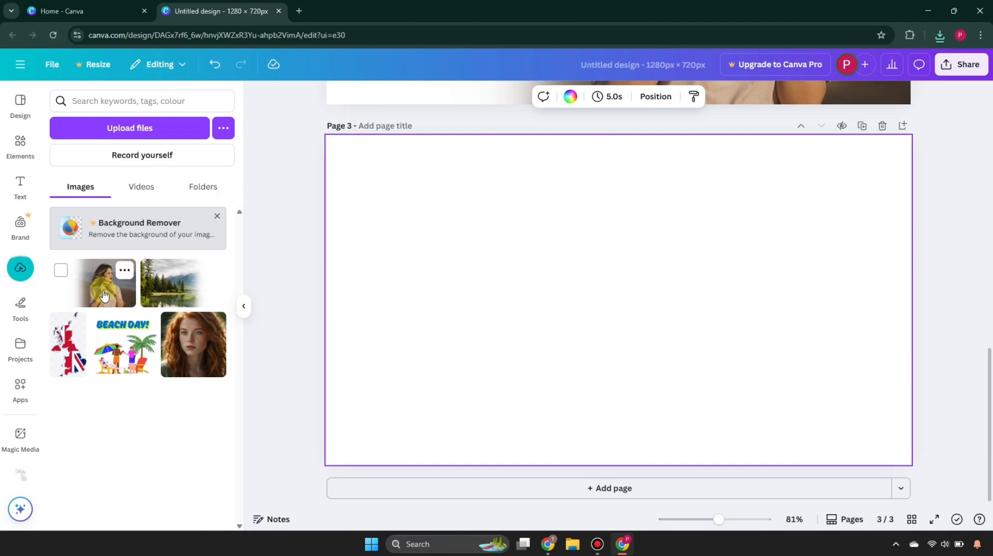
Place the uploaded faded woman image on page 3 with the faded lake image over it, each enlarged to fill the page.
{"action": "left_click", "coordinate": [104, 294]}
{"action": "left_click_drag", "start_coordinate": [632, 314], "coordinate": [574, 263]}
{"action": "left_click_drag", "start_coordinate": [726, 361], "coordinate": [900, 486]}
{"action": "left_click", "coordinate": [197, 295]}
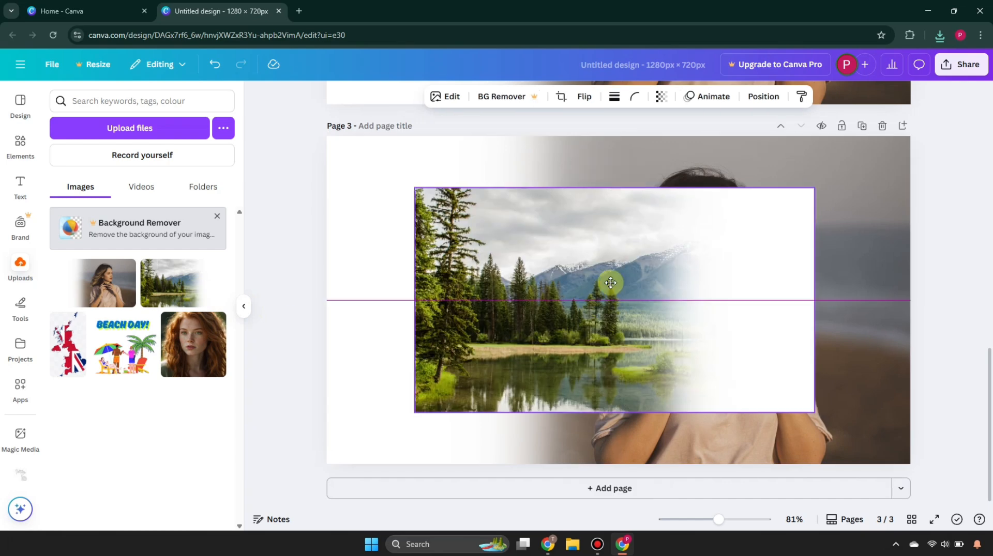
{"action": "left_click_drag", "start_coordinate": [610, 281], "coordinate": [528, 233]}
{"action": "left_click_drag", "start_coordinate": [726, 360], "coordinate": [900, 484]}
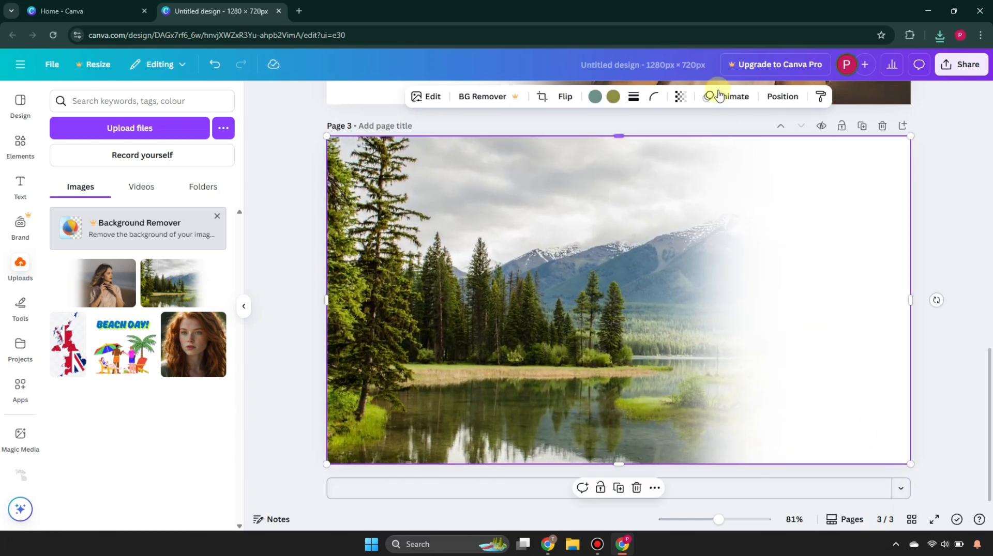
Reduce the lake image's opacity to roughly half so the woman's photo beneath shows through on page 3.
{"action": "left_click", "coordinate": [680, 96]}
{"action": "left_click_drag", "start_coordinate": [706, 144], "coordinate": [657, 150]}
{"action": "left_click", "coordinate": [946, 174]}
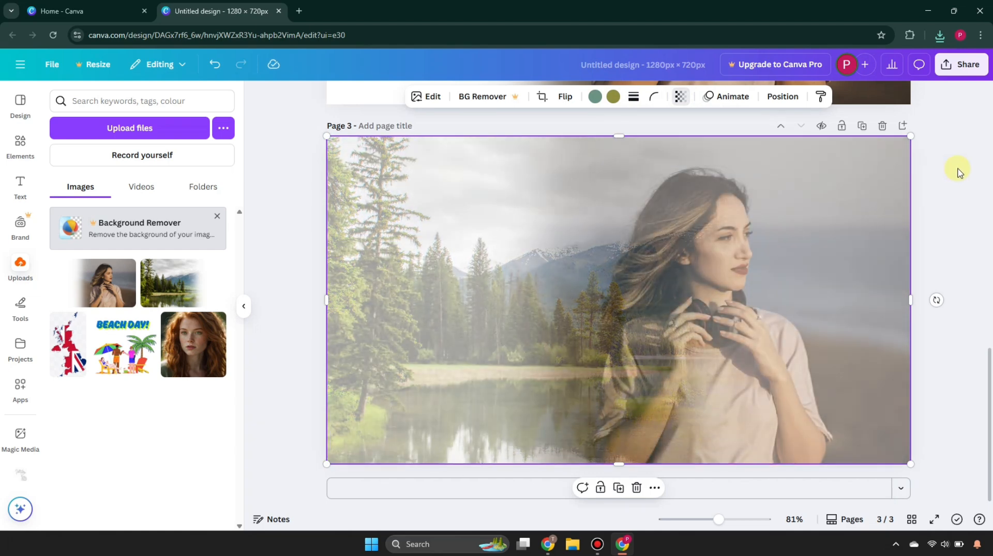
Download only page 3, the blended composition, as a PNG.
{"action": "left_click", "coordinate": [957, 64]}
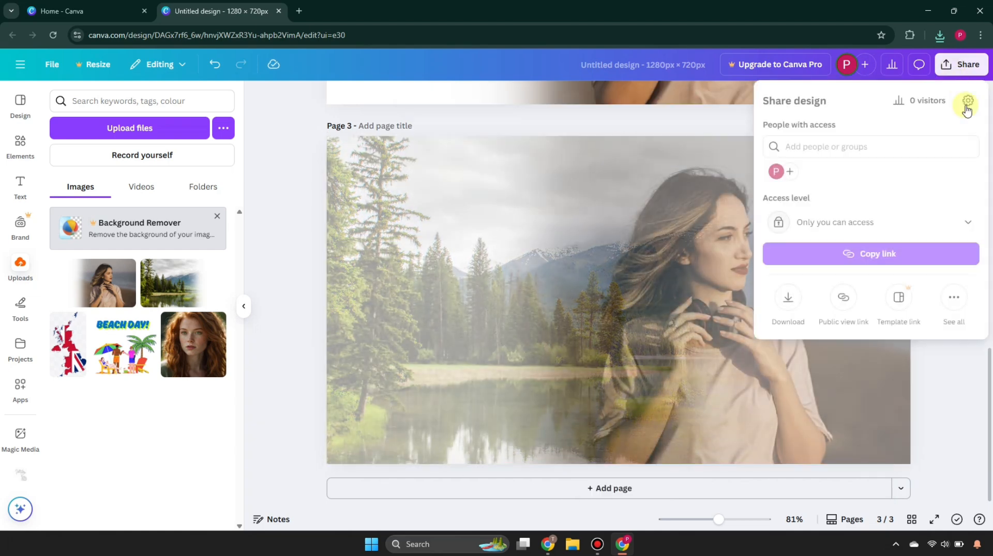
{"action": "left_click", "coordinate": [788, 297]}
{"action": "left_click", "coordinate": [858, 299]}
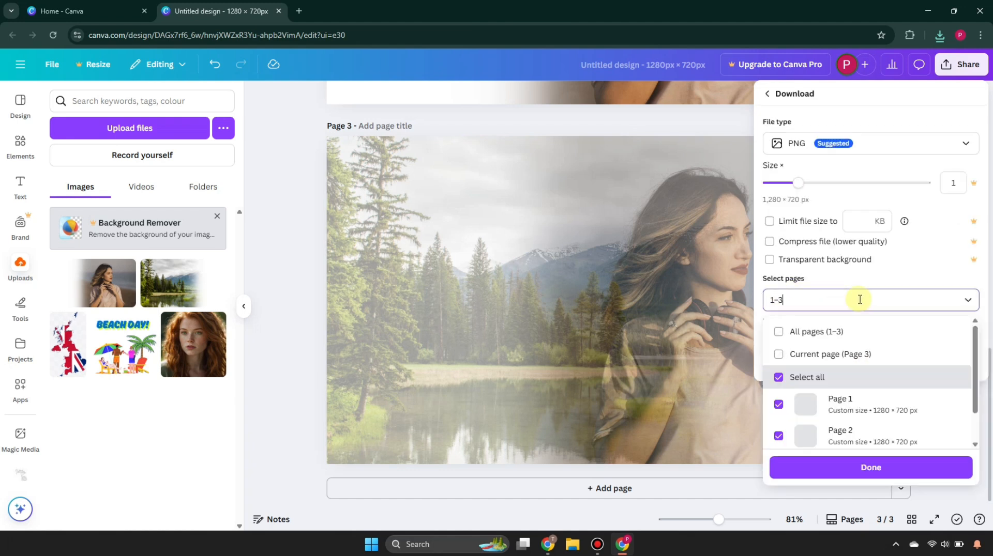
{"action": "scroll", "coordinate": [800, 365], "scroll_direction": "down", "scroll_amount": 1}
{"action": "left_click", "coordinate": [779, 365]}
{"action": "left_click", "coordinate": [779, 338]}
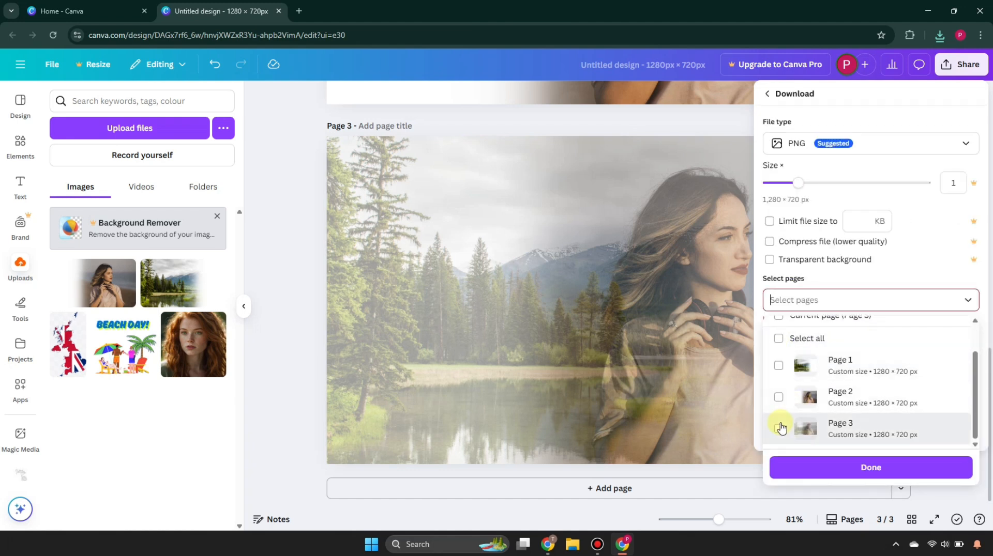
{"action": "left_click", "coordinate": [779, 428]}
{"action": "left_click", "coordinate": [839, 467]}
{"action": "left_click", "coordinate": [948, 356]}
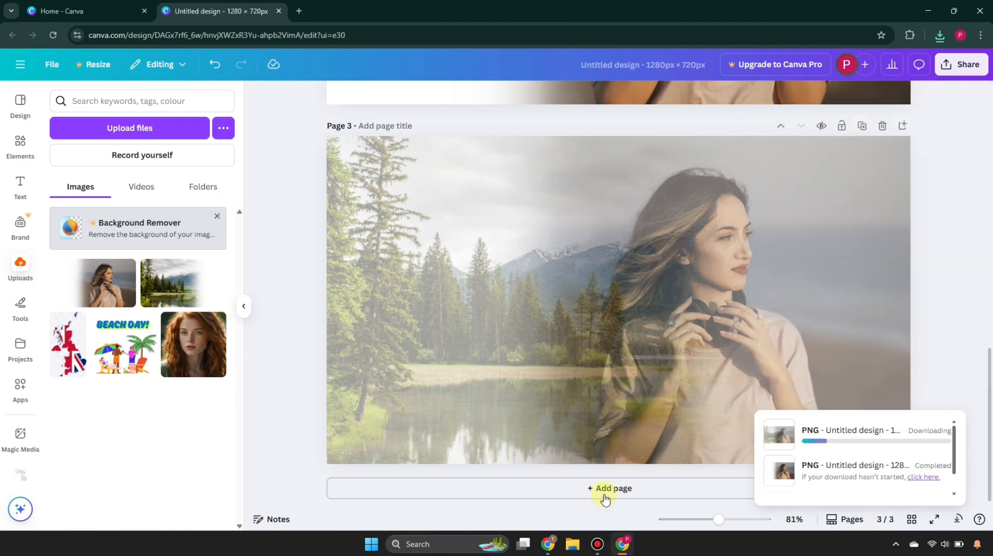
Add page 4 and place the uploaded blended image on it, enlarged to fill the whole page.
{"action": "left_click", "coordinate": [604, 490]}
{"action": "left_click", "coordinate": [93, 292]}
{"action": "left_click_drag", "start_coordinate": [576, 288], "coordinate": [541, 227]}
{"action": "left_click_drag", "start_coordinate": [687, 339], "coordinate": [912, 465]}
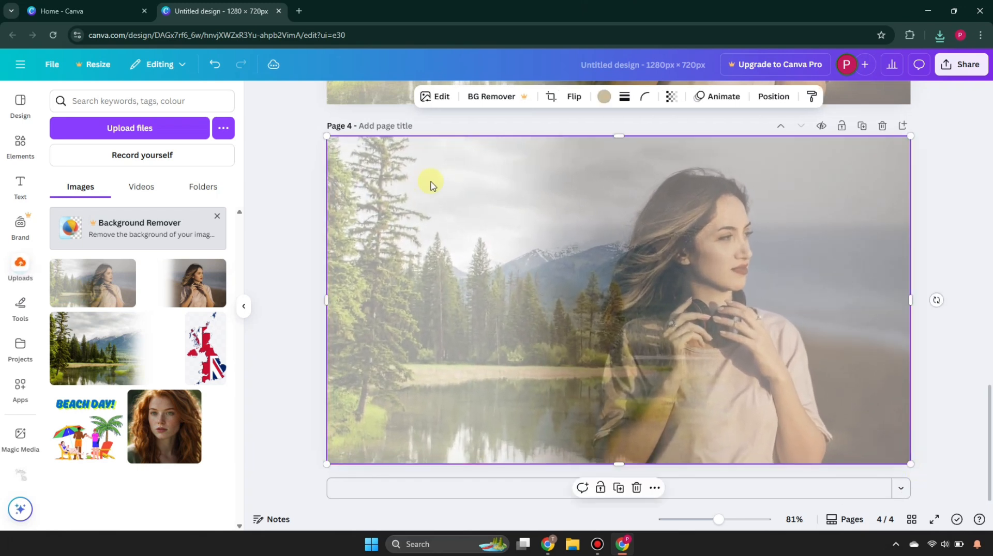
Adjust the blended image on page 4 to brightness -57 and contrast 64.
{"action": "left_click", "coordinate": [443, 100]}
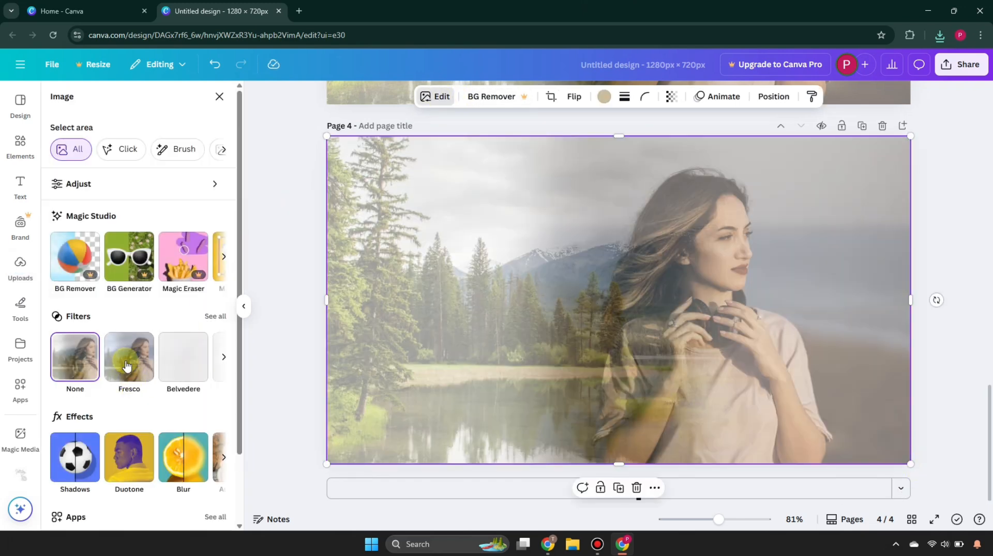
{"action": "left_click", "coordinate": [87, 194]}
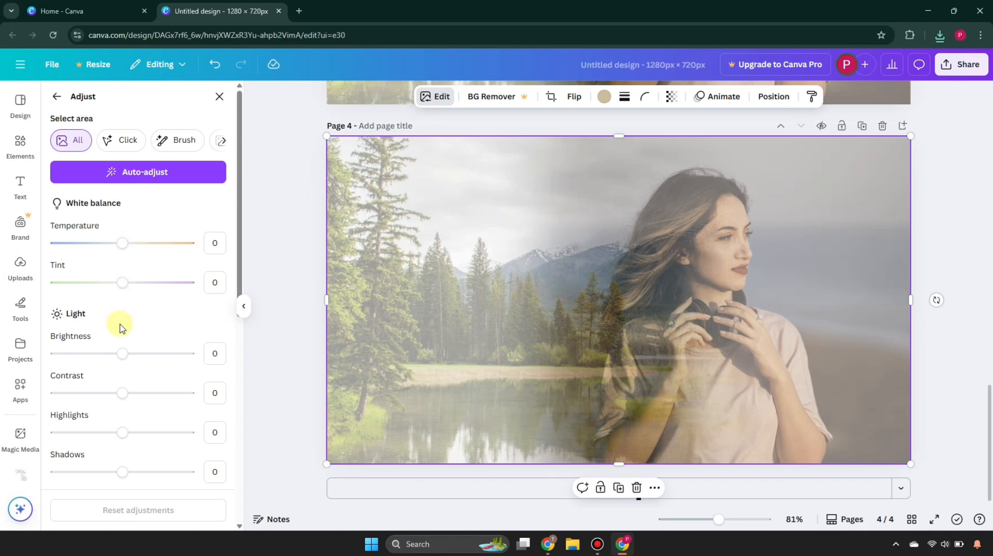
{"action": "scroll", "coordinate": [120, 329], "scroll_direction": "down", "scroll_amount": 3}
{"action": "left_click_drag", "start_coordinate": [120, 185], "coordinate": [85, 186]}
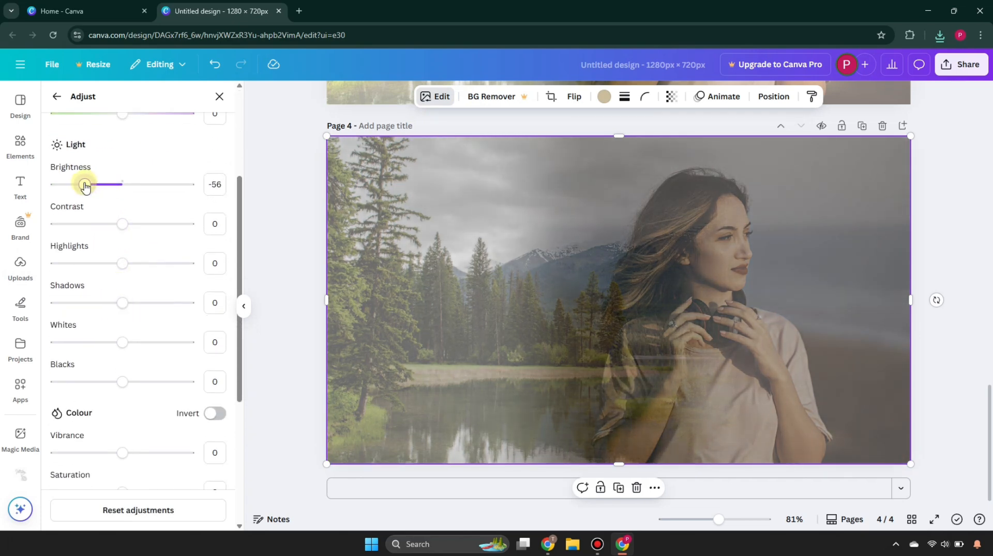
{"action": "left_click_drag", "start_coordinate": [122, 224], "coordinate": [155, 224]}
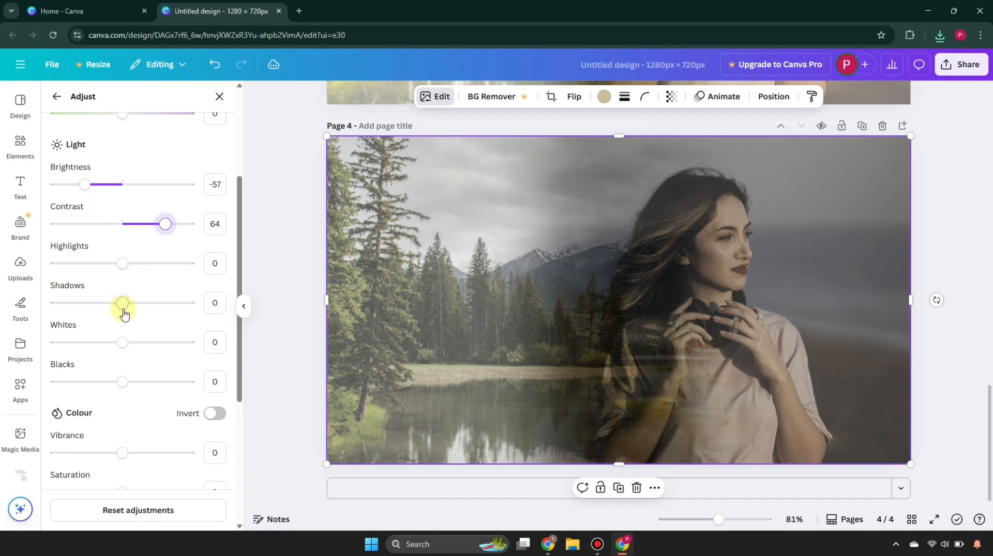
Set the blended image's saturation to 53, shadows to 15 and highlights to -70.
{"action": "scroll", "coordinate": [123, 380], "scroll_direction": "down", "scroll_amount": 2}
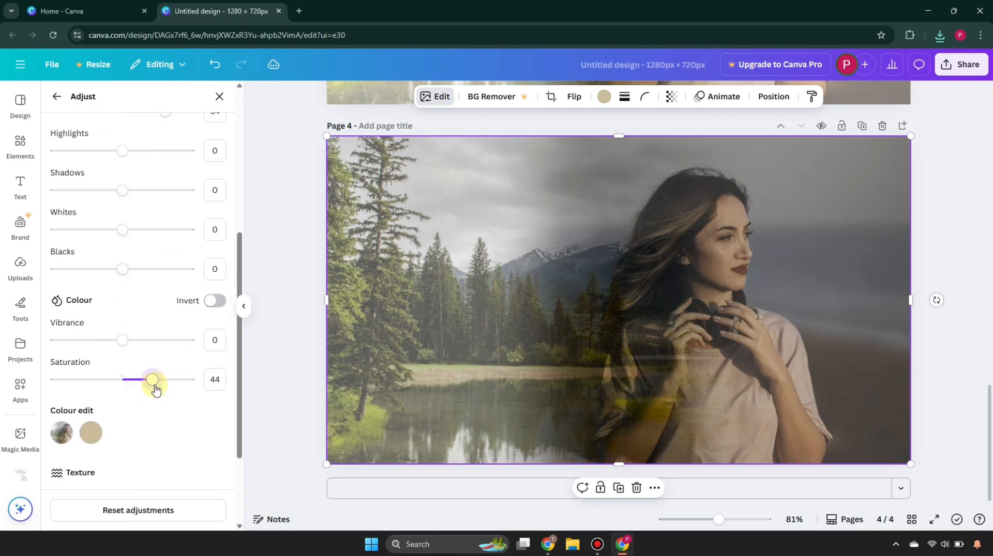
{"action": "scroll", "coordinate": [122, 283], "scroll_direction": "up", "scroll_amount": 1}
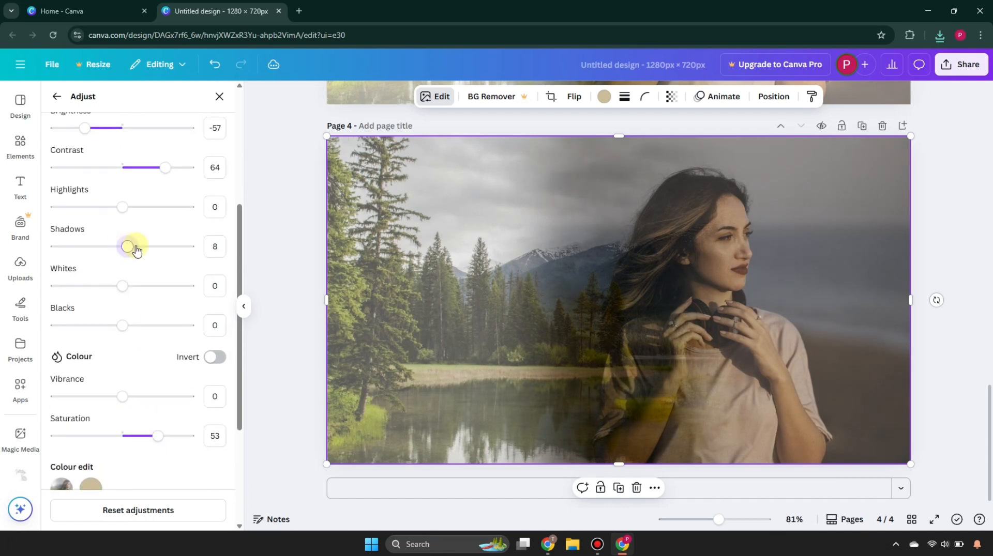
{"action": "mouse_move", "coordinate": [136, 250]}
{"action": "left_mouse_down"}
{"action": "mouse_move", "coordinate": [86, 249]}
{"action": "mouse_move", "coordinate": [129, 258]}
{"action": "left_mouse_up"}
{"action": "left_click_drag", "start_coordinate": [104, 216], "coordinate": [76, 206]}
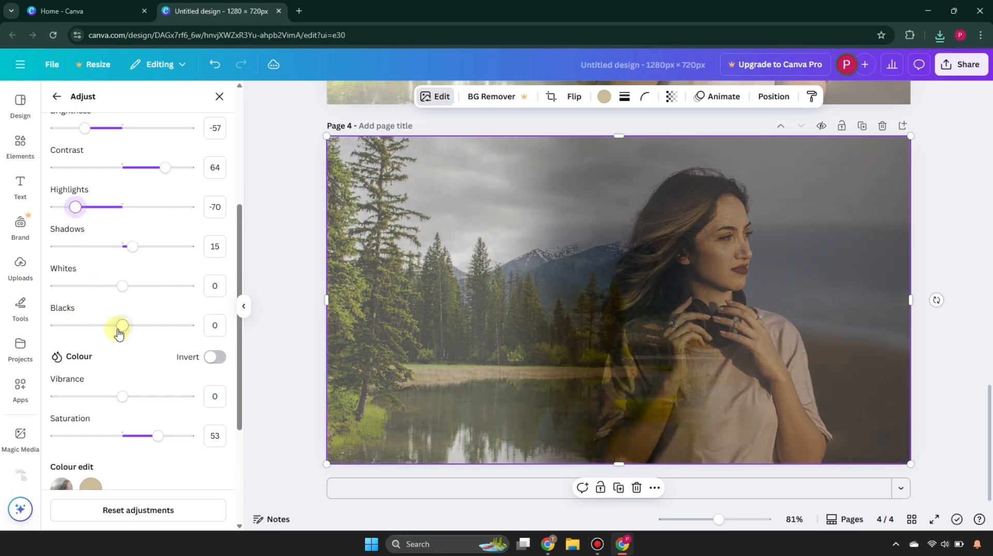
Set the blended image's blacks to -72, whites to 3 and vibrance to 84.
{"action": "left_click_drag", "start_coordinate": [120, 326], "coordinate": [167, 325]}
{"action": "mouse_move", "coordinate": [121, 285]}
{"action": "left_mouse_down"}
{"action": "mouse_move", "coordinate": [86, 286]}
{"action": "mouse_move", "coordinate": [155, 290]}
{"action": "mouse_move", "coordinate": [124, 290]}
{"action": "left_mouse_up"}
{"action": "left_click_drag", "start_coordinate": [161, 332], "coordinate": [180, 345]}
{"action": "scroll", "coordinate": [128, 360], "scroll_direction": "down", "scroll_amount": 1}
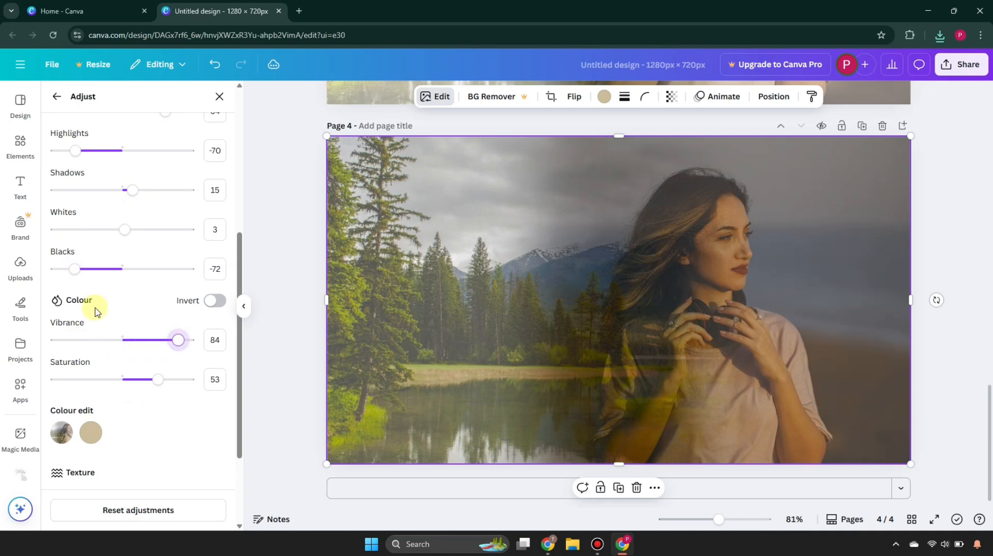
Refine the blended image to contrast 100, highlights -100 and brightness -48, then deselect it.
{"action": "scroll", "coordinate": [89, 295], "scroll_direction": "up", "scroll_amount": 5}
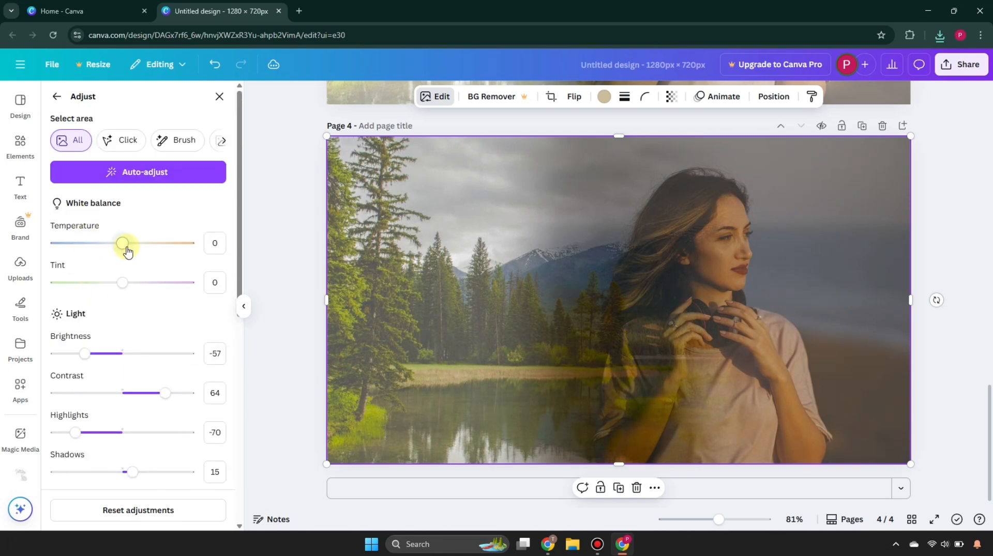
{"action": "mouse_move", "coordinate": [85, 354]}
{"action": "left_mouse_down"}
{"action": "mouse_move", "coordinate": [63, 354]}
{"action": "mouse_move", "coordinate": [98, 355]}
{"action": "mouse_move", "coordinate": [86, 356]}
{"action": "left_mouse_up"}
{"action": "left_click_drag", "start_coordinate": [164, 397], "coordinate": [195, 395]}
{"action": "left_click_drag", "start_coordinate": [80, 432], "coordinate": [48, 435]}
{"action": "mouse_move", "coordinate": [84, 354]}
{"action": "left_mouse_down"}
{"action": "mouse_move", "coordinate": [69, 360]}
{"action": "mouse_move", "coordinate": [92, 359]}
{"action": "left_mouse_up"}
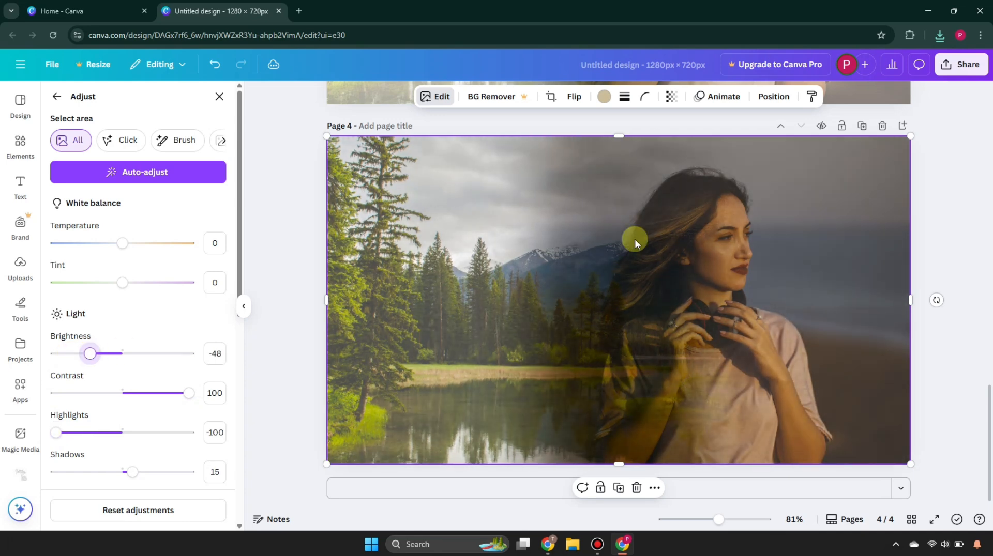
{"action": "left_click", "coordinate": [942, 204]}
{"action": "left_click", "coordinate": [942, 195]}
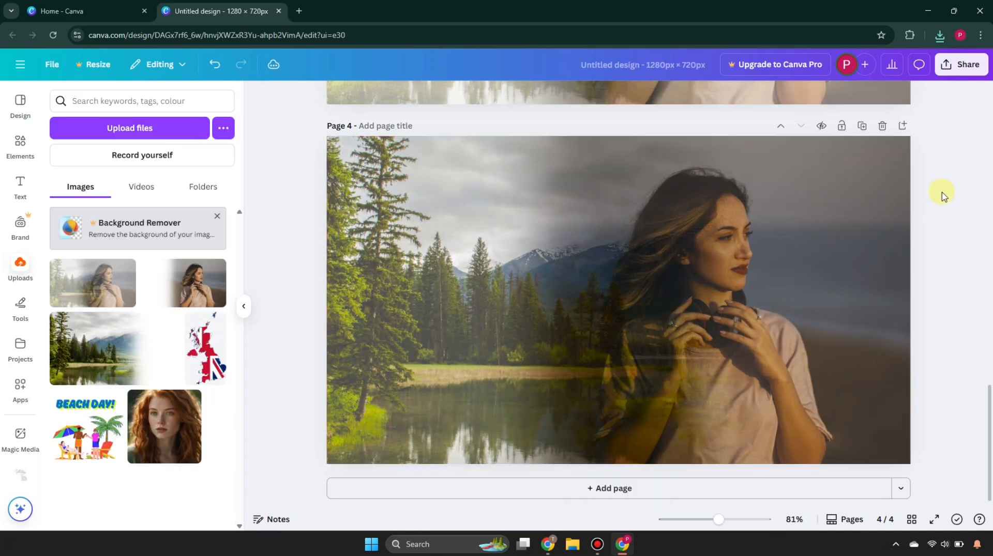